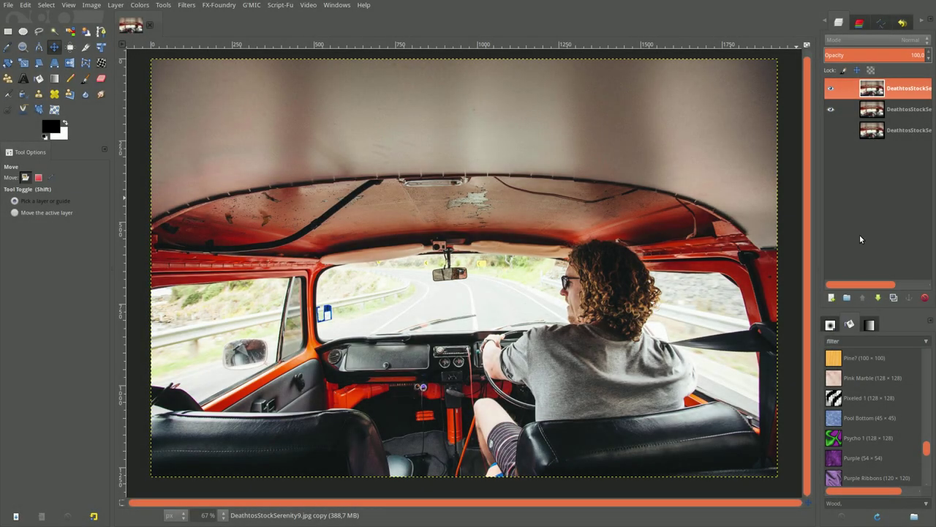
Hide the middle photo layer so only the top copy of the van interior shows
left_click(831, 109)
Load G'MIC's Contours filter 'Extract foreground [interactive]'
left_click(186, 6)
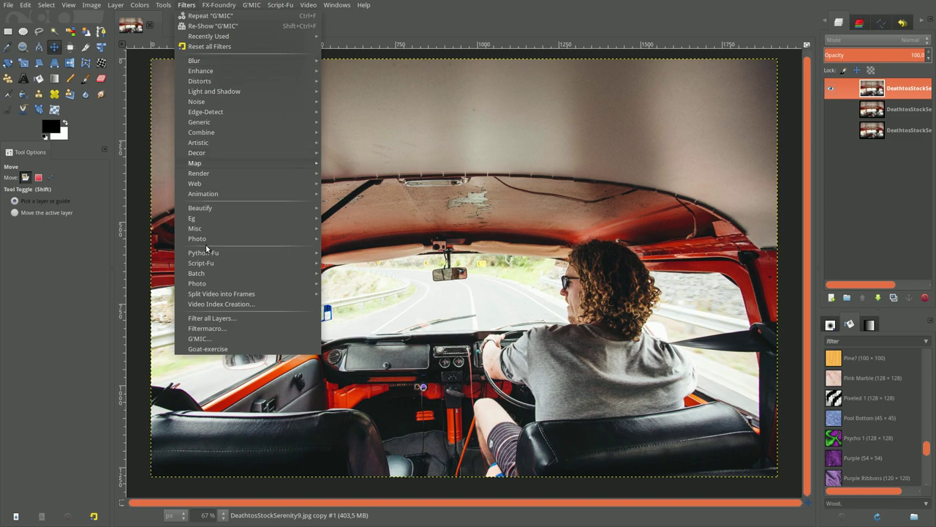
left_click(199, 339)
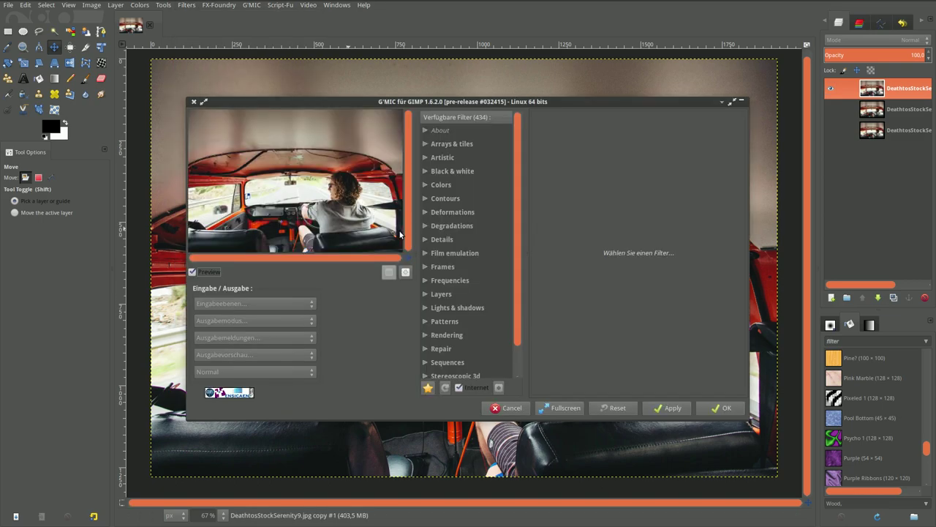
left_click(426, 199)
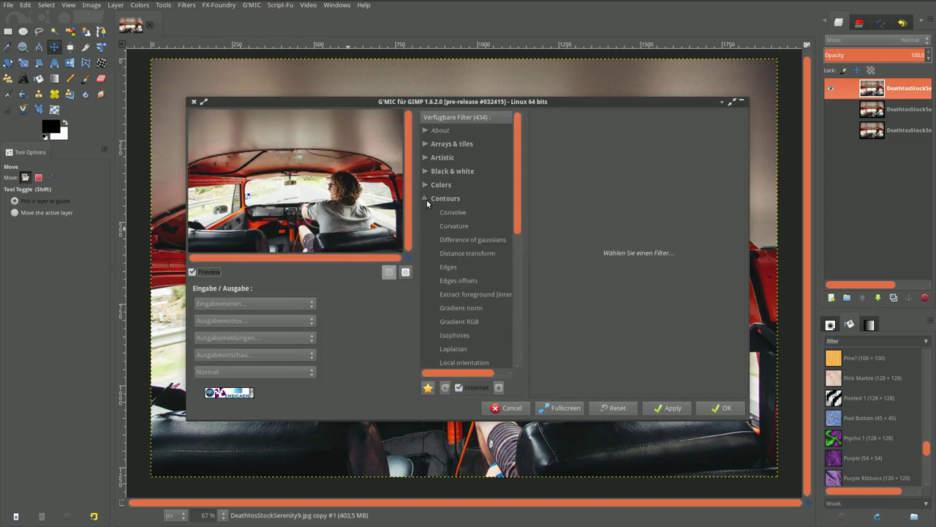
left_click(468, 293)
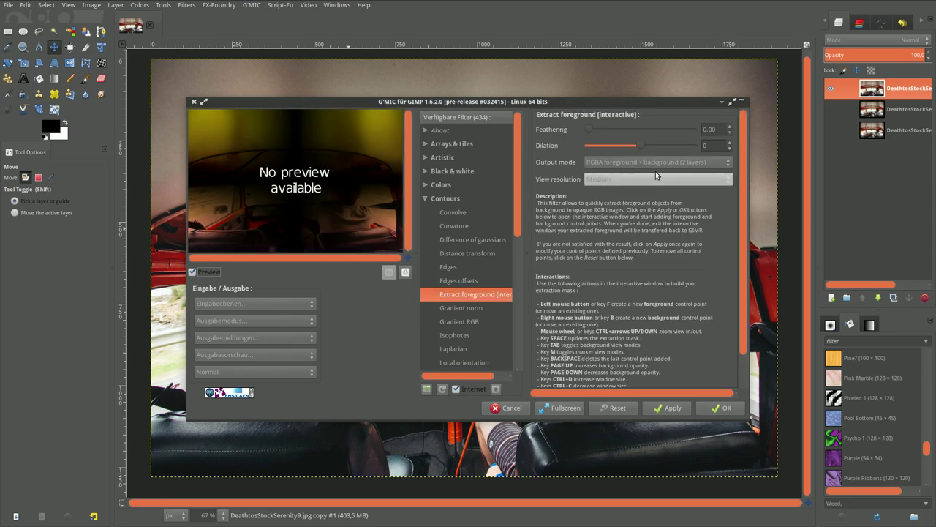
Launch the interactive extraction window, move it aside, and mark the rear seat and door panel edge
left_click(722, 411)
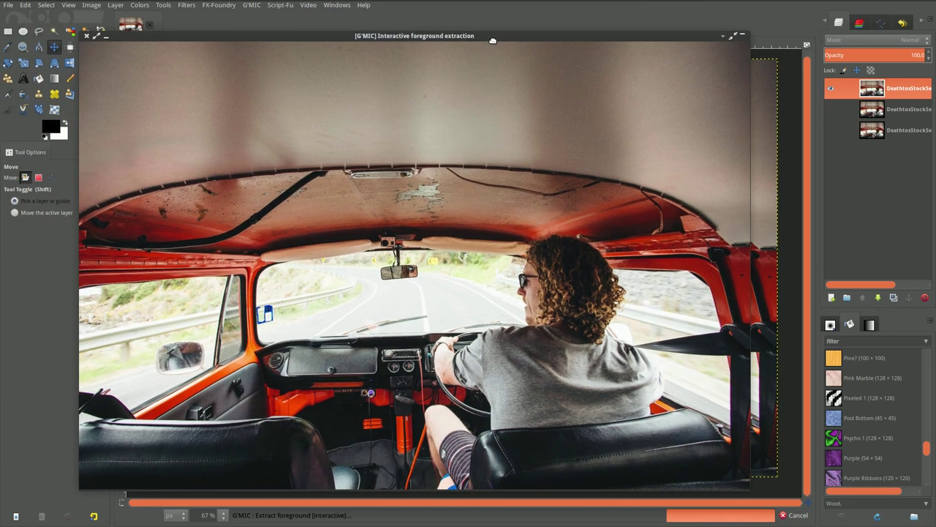
left_click_drag(409, 7, 530, 36)
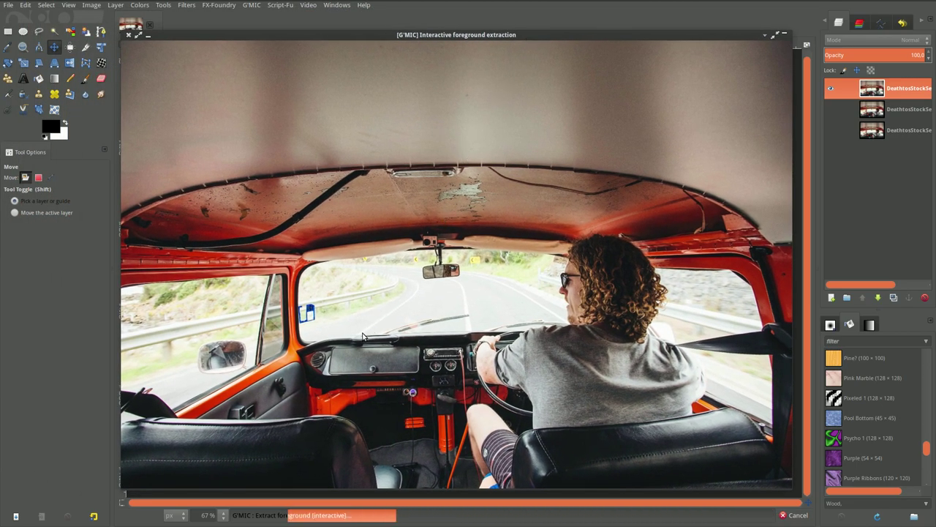
left_click(144, 455)
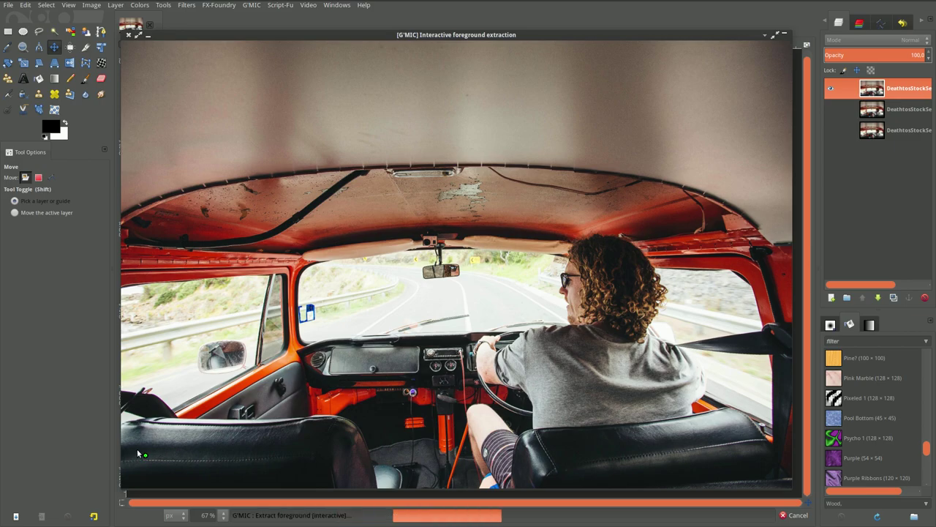
left_click(147, 433)
left_click(155, 427)
left_click(149, 405)
left_click(144, 402)
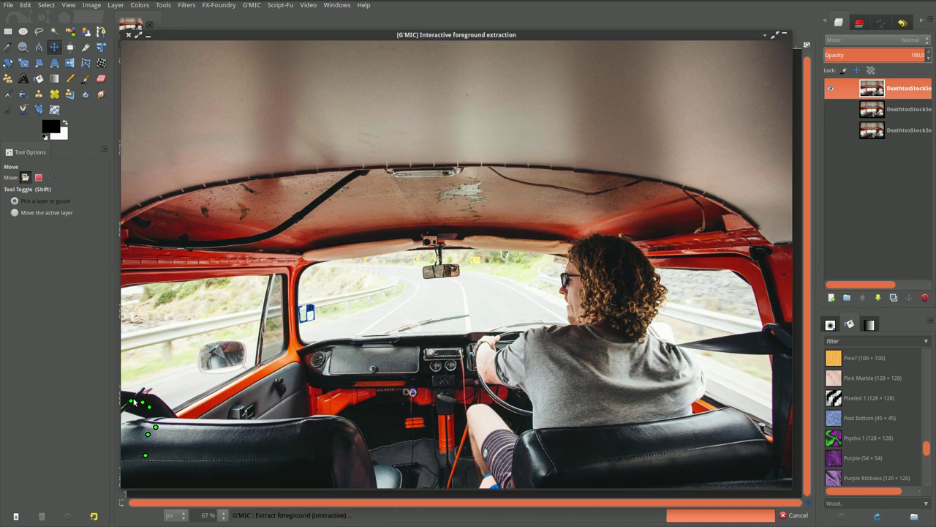
left_click(169, 423)
left_click(178, 415)
left_click(185, 408)
left_click(192, 404)
left_click(204, 401)
left_click(213, 400)
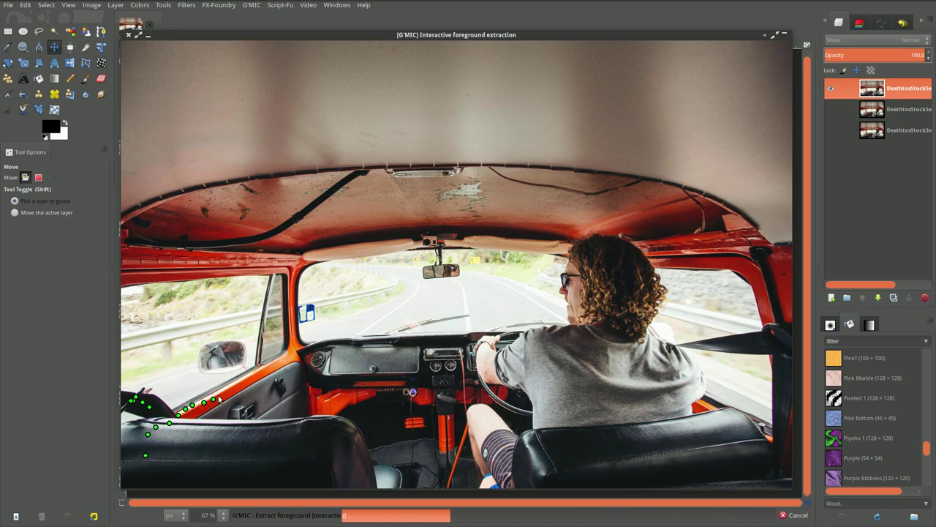
Mark the door pillar and the top of the side window frame as foreground
left_click(238, 388)
left_click(245, 385)
left_click(258, 378)
left_click(280, 366)
left_click(287, 359)
left_click(294, 338)
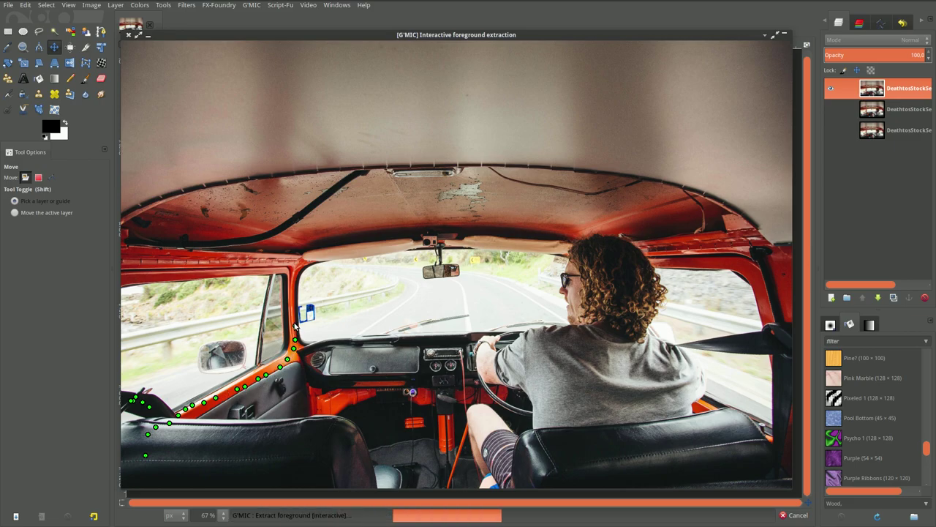
left_click(293, 327)
left_click(292, 304)
left_click(292, 283)
left_click(293, 263)
left_click(277, 260)
left_click(255, 263)
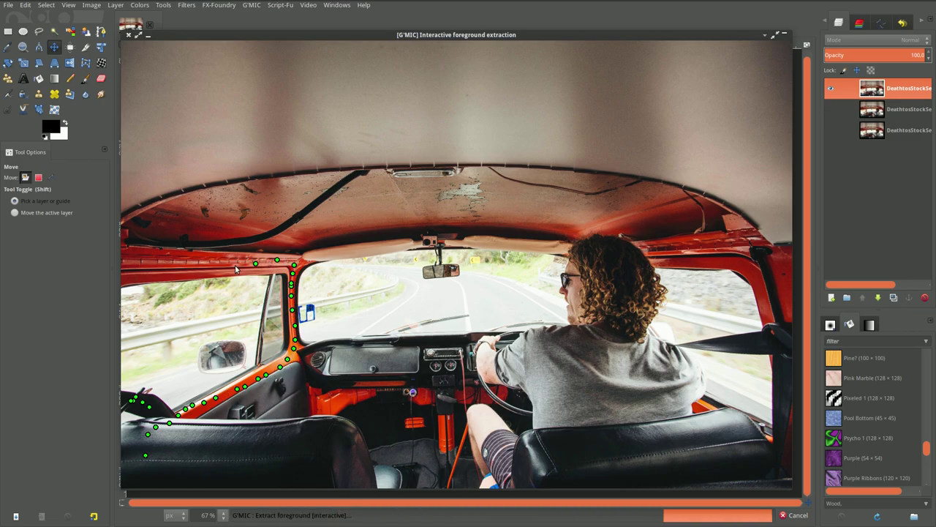
left_click(220, 268)
left_click(201, 269)
left_click(178, 271)
left_click(156, 271)
left_click(140, 272)
left_click(126, 271)
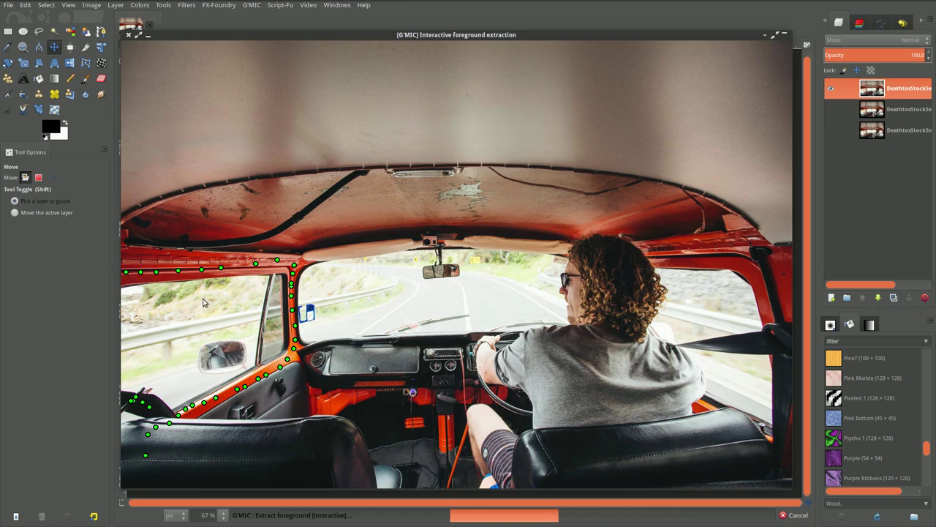
Mark the inner door pillar, the side mirror outline and the door panel as foreground
left_click(259, 363)
left_click(261, 346)
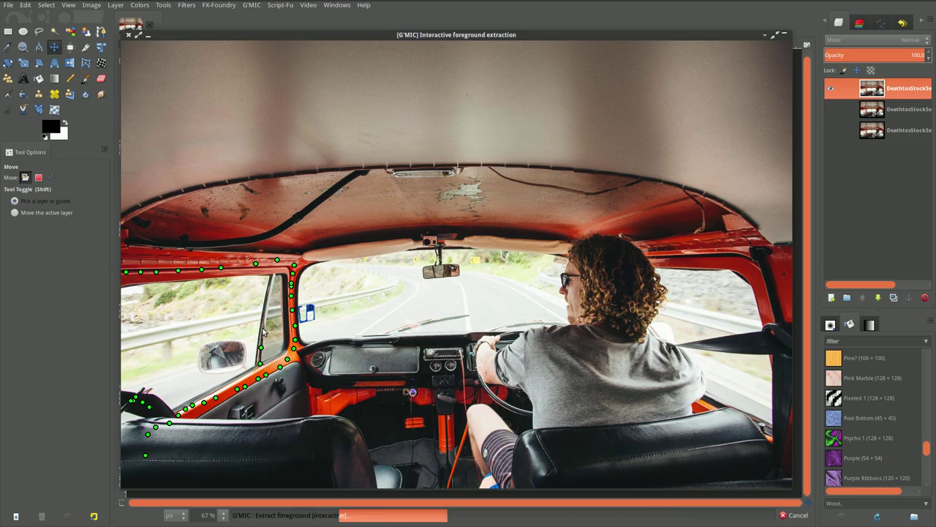
left_click(262, 329)
left_click(268, 296)
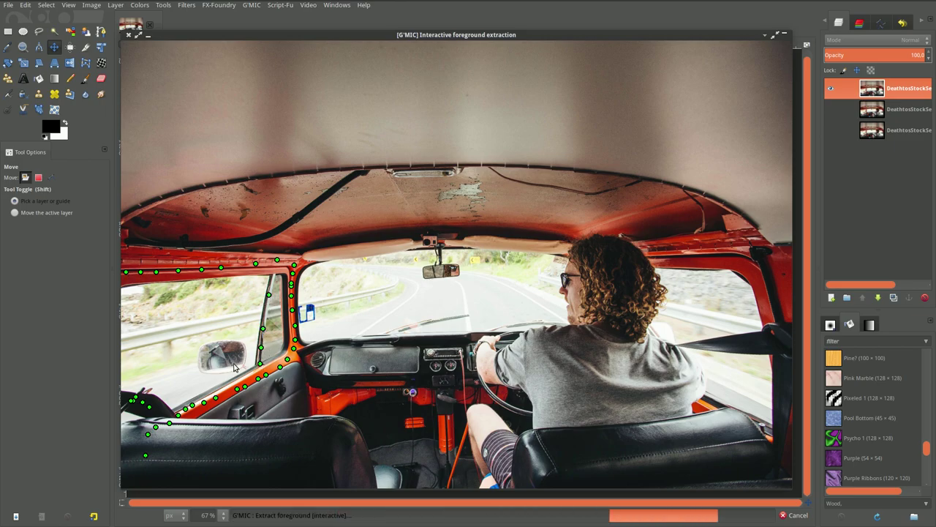
left_click(223, 359)
left_click(217, 357)
left_click(214, 348)
left_click(227, 346)
left_click(234, 348)
left_click(238, 352)
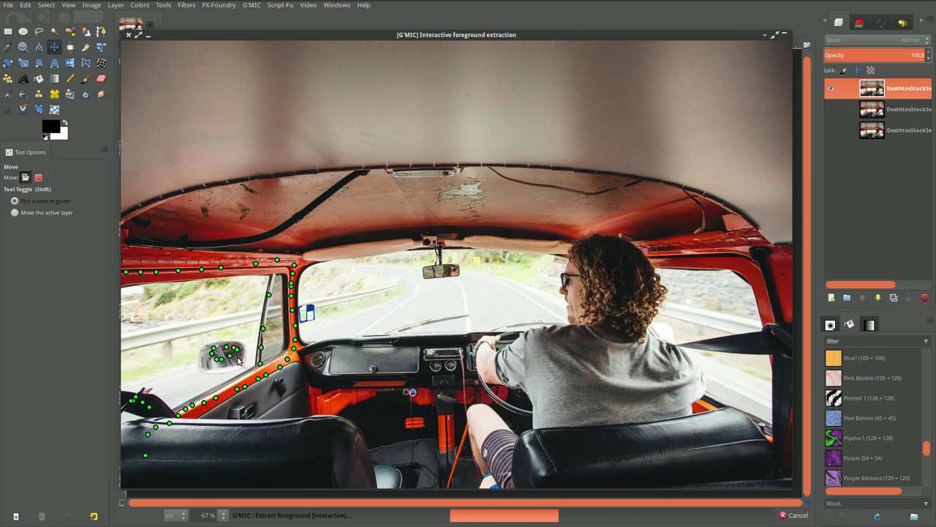
left_click(233, 359)
left_click(227, 364)
left_click(223, 368)
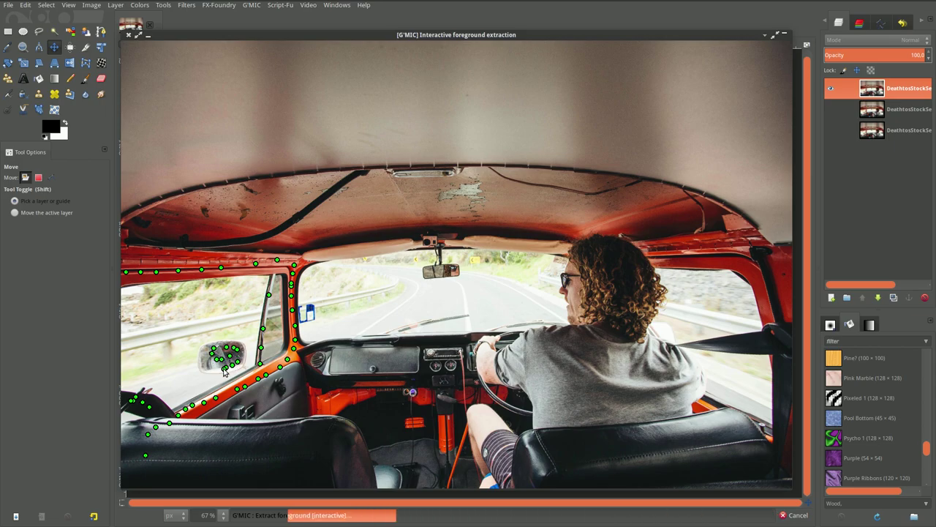
left_click(266, 403)
Mark the dashboard top from the left across to the driver's shoulder as foreground
left_click(319, 350)
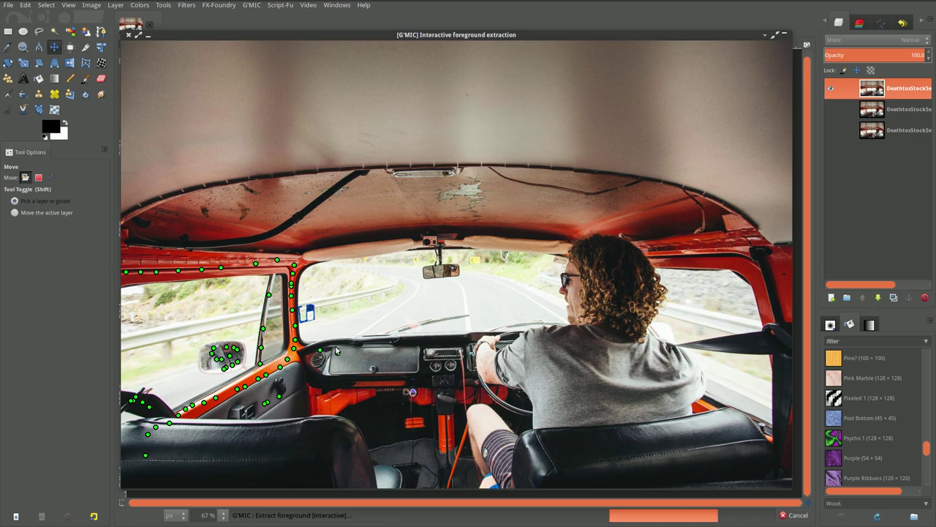
left_click(340, 346)
left_click(362, 343)
left_click(383, 343)
left_click(462, 338)
left_click(473, 337)
left_click(483, 336)
left_click(497, 336)
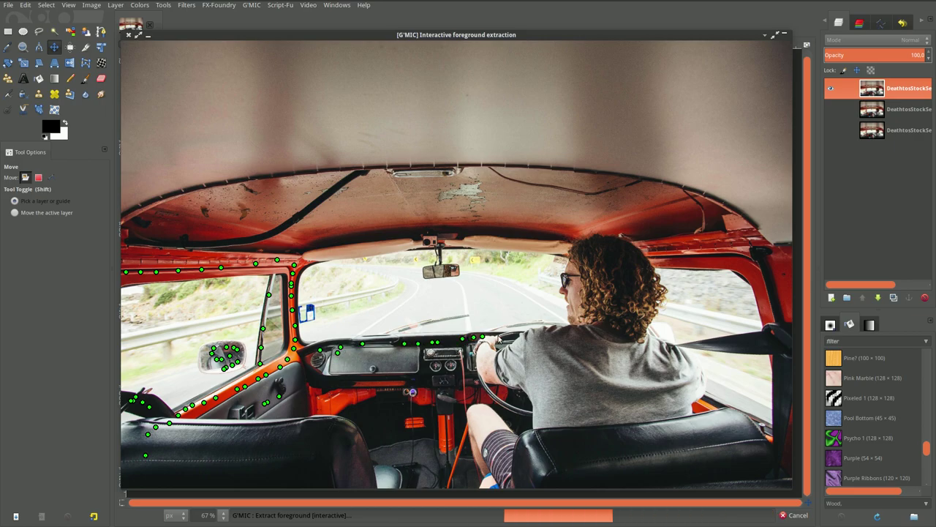
left_click(522, 339)
left_click(536, 340)
left_click(553, 338)
left_click(565, 336)
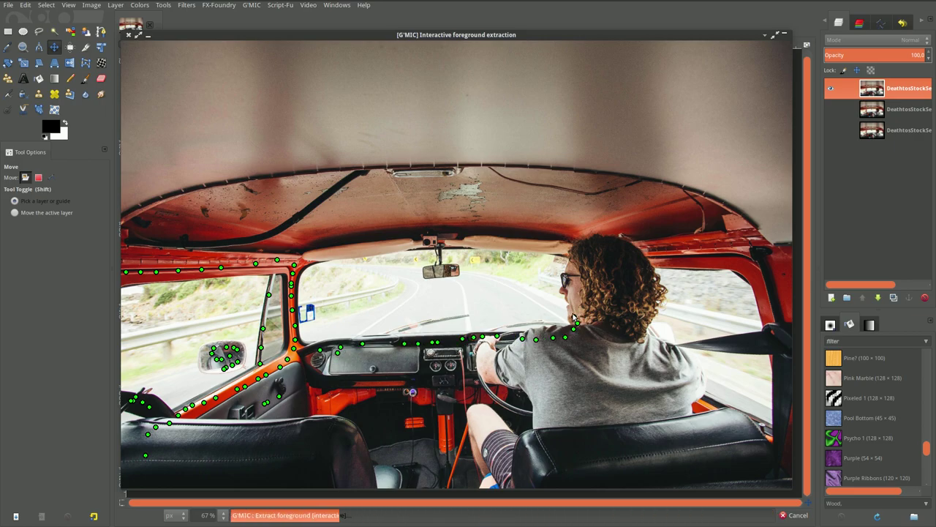
Trace foreground strokes over the driver's face and hair, seat backs, shirt, roof edge and right pillar
mouse_move(576, 322)
left_mouse_down()
mouse_move(569, 267)
mouse_move(635, 253)
mouse_move(660, 288)
mouse_move(656, 342)
mouse_move(599, 364)
mouse_move(635, 407)
mouse_move(536, 380)
mouse_move(454, 398)
mouse_move(378, 364)
mouse_move(363, 387)
mouse_move(280, 407)
mouse_move(198, 455)
mouse_move(178, 454)
mouse_move(170, 468)
mouse_move(370, 477)
mouse_move(419, 454)
mouse_move(457, 413)
mouse_move(465, 370)
left_mouse_up()
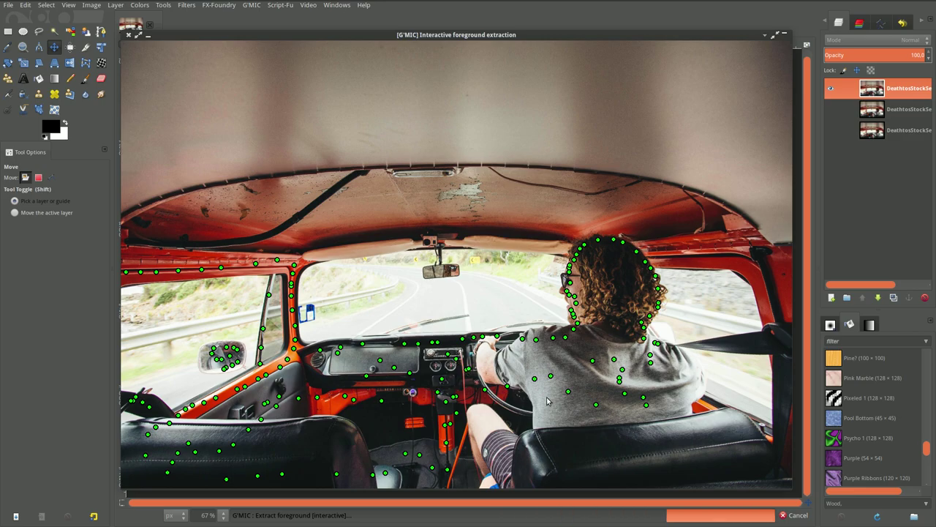
mouse_move(577, 442)
left_mouse_down()
mouse_move(551, 463)
mouse_move(487, 426)
mouse_move(482, 469)
left_mouse_up()
mouse_move(650, 465)
left_mouse_down()
mouse_move(666, 477)
mouse_move(740, 484)
mouse_move(787, 465)
left_mouse_up()
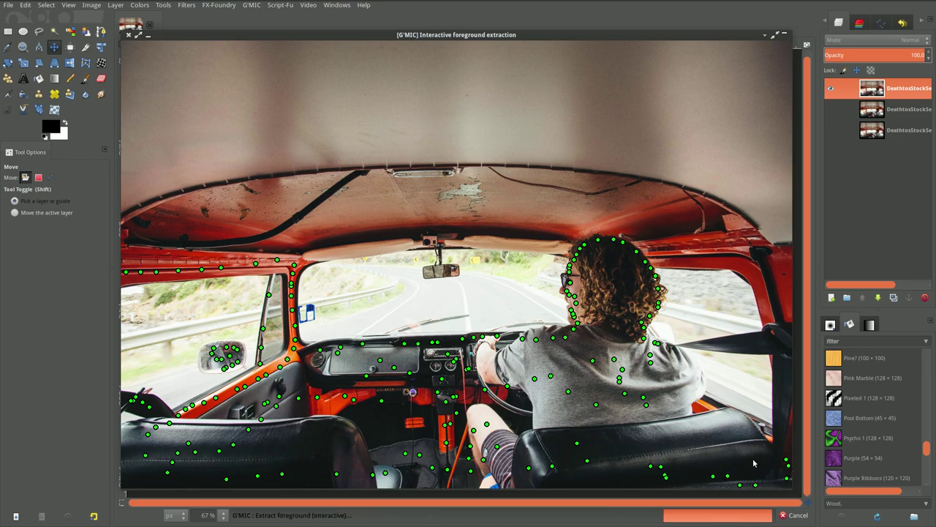
left_click_drag(682, 438, 681, 367)
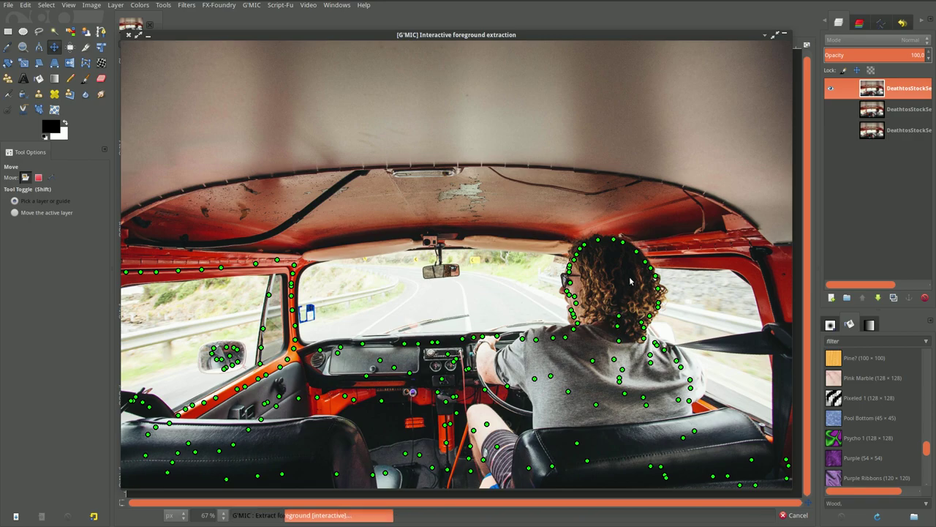
left_click_drag(656, 246, 679, 245)
left_click_drag(754, 252, 786, 335)
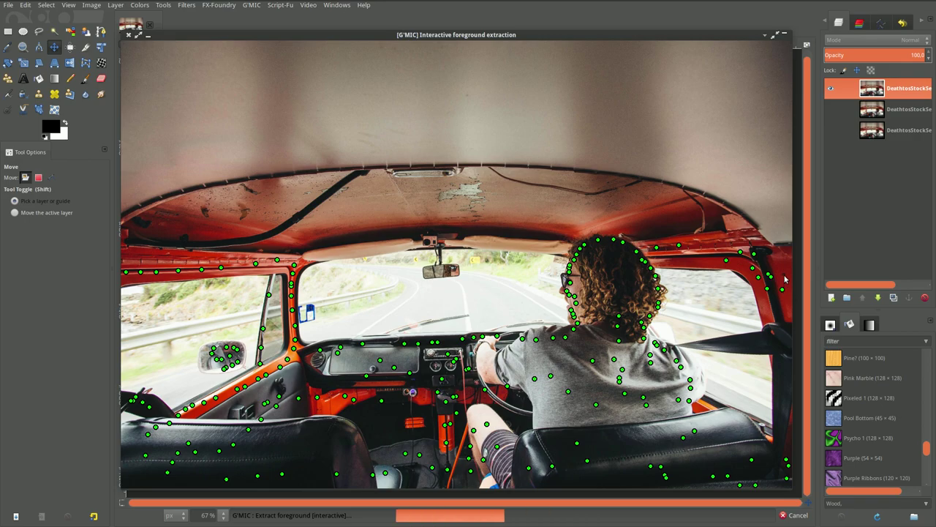
Mark the right pillar edge, seat belt, headliner edge and rear-view mirror stem as foreground
left_click(786, 381)
left_click(780, 428)
left_click_drag(767, 346, 706, 346)
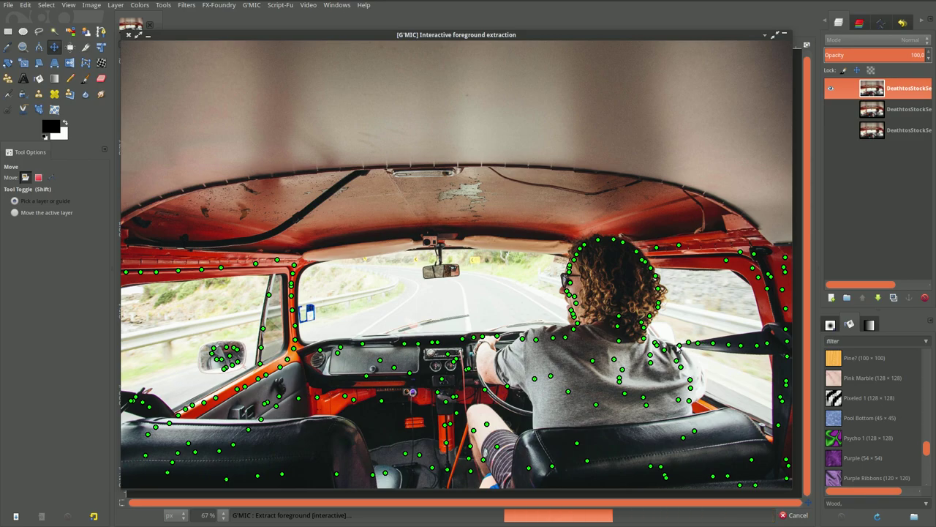
left_click(688, 344)
left_click_drag(541, 223, 302, 262)
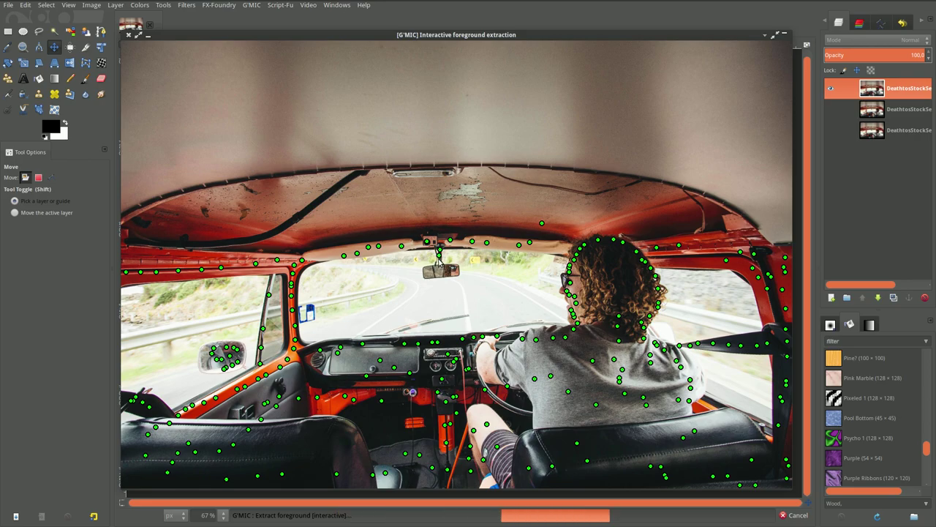
mouse_move(440, 252)
left_mouse_down()
mouse_move(439, 277)
mouse_move(452, 270)
left_mouse_up()
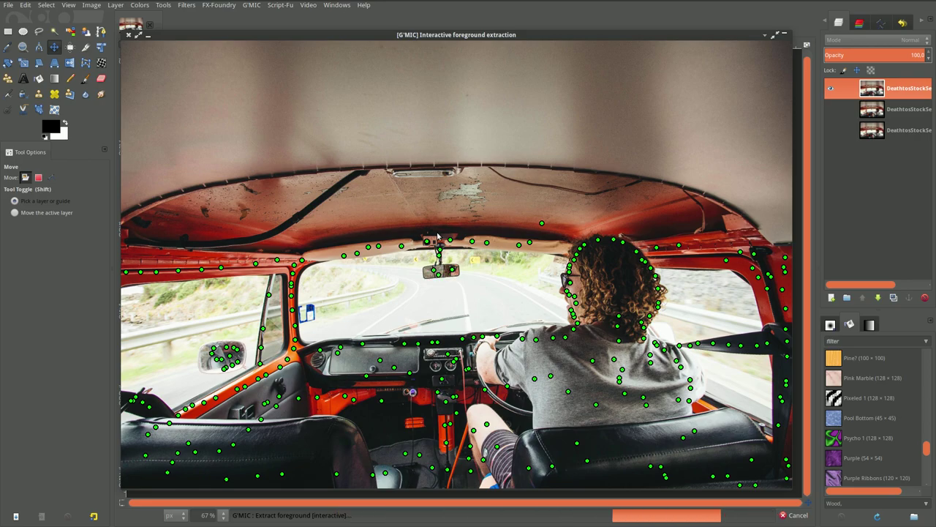
Mark the headliner and the ceiling across the middle and right of the van
left_click_drag(433, 223, 335, 187)
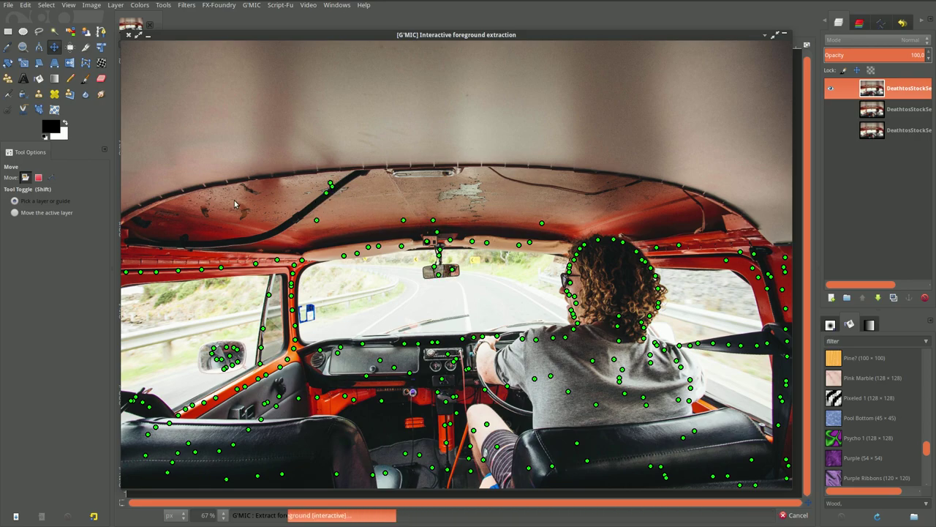
left_click_drag(174, 196, 468, 193)
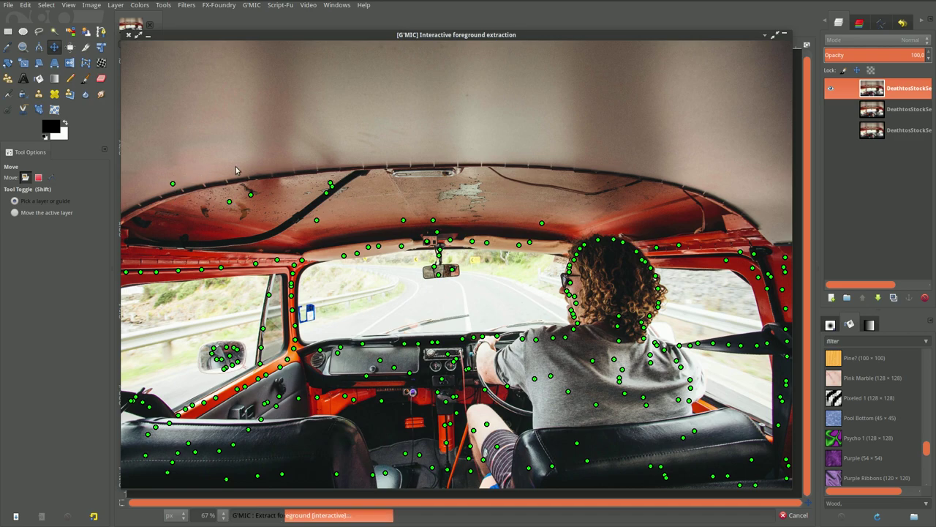
left_click(468, 192)
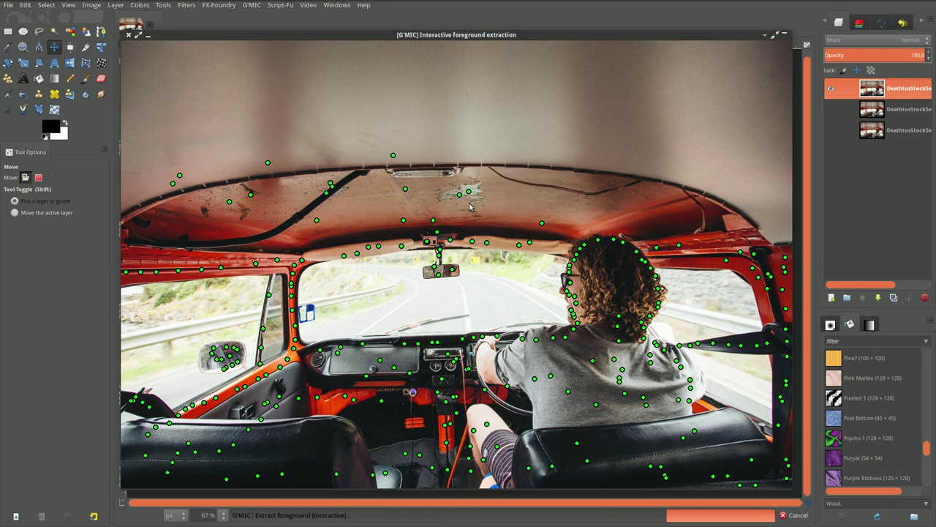
left_click(482, 190)
left_click(438, 191)
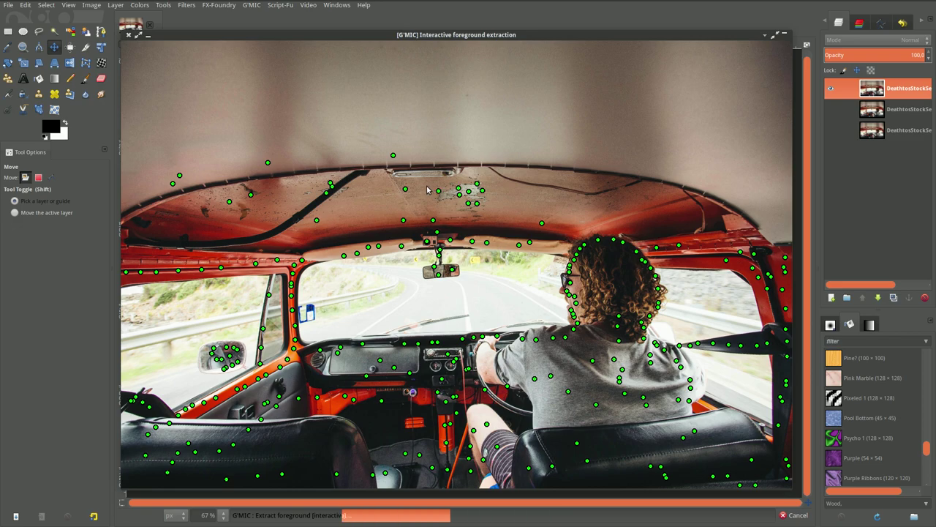
left_click(427, 187)
mouse_move(549, 189)
left_mouse_down()
mouse_move(778, 229)
mouse_move(778, 208)
mouse_move(587, 144)
left_mouse_up()
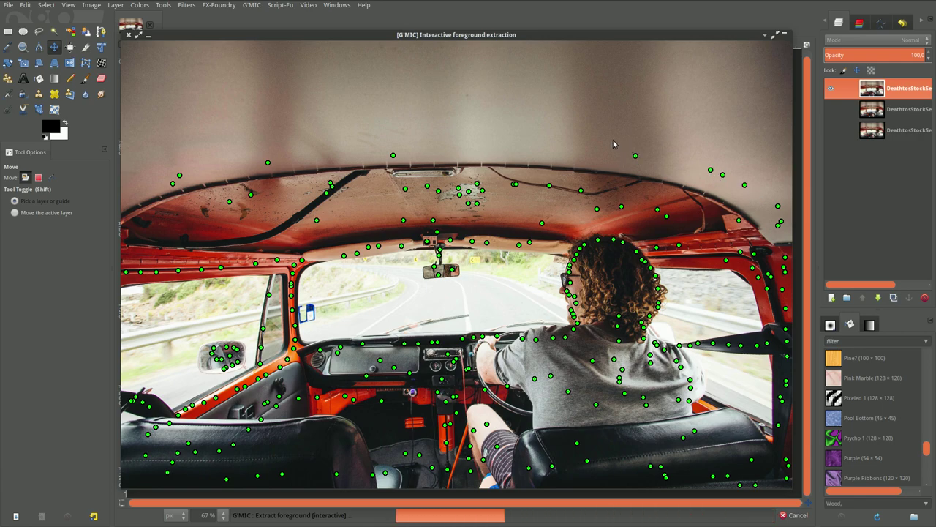
left_click_drag(482, 139, 436, 147)
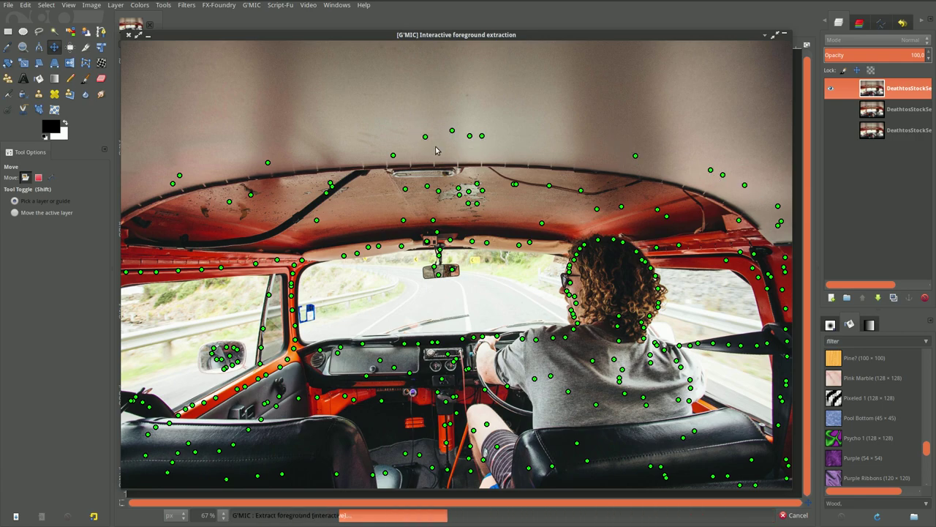
left_click_drag(578, 127, 463, 85)
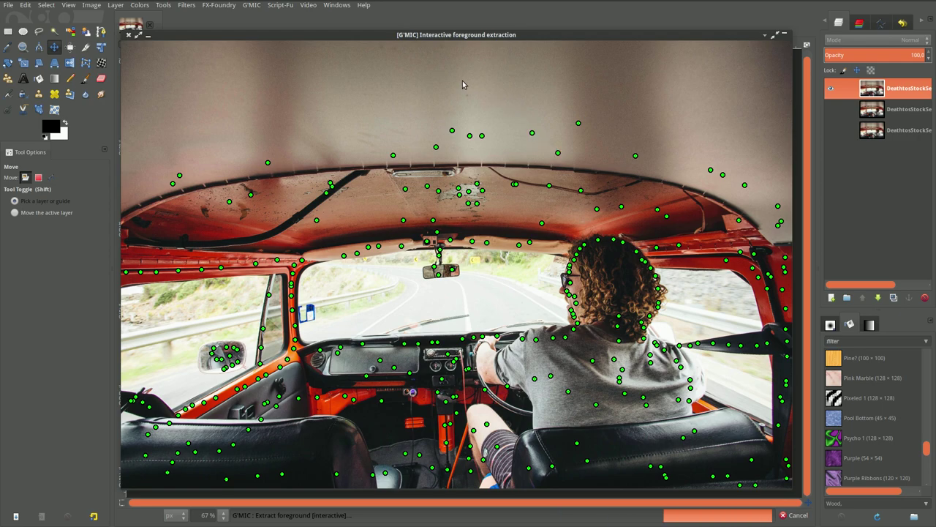
Add foreground points on the upper-left and upper-right ceiling corners
left_click(248, 87)
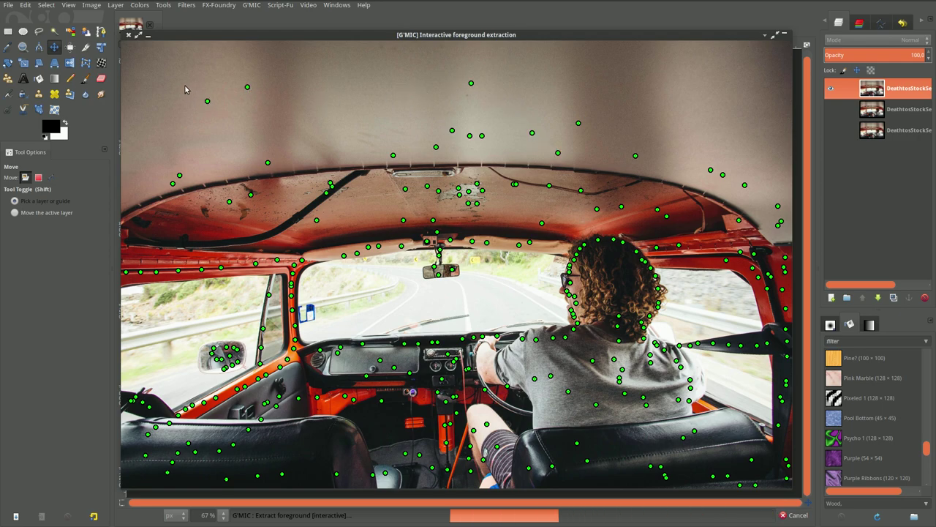
left_click(172, 68)
left_click(177, 150)
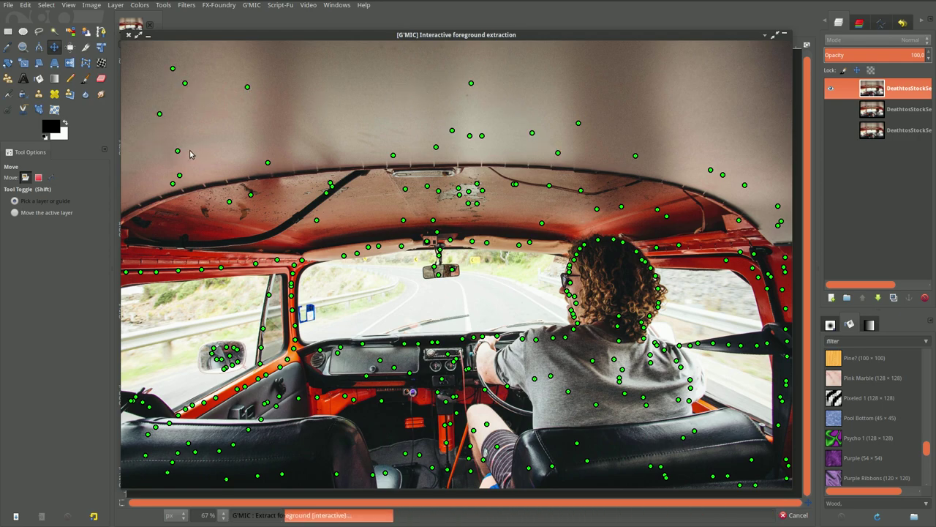
left_click(125, 181)
left_click(144, 122)
left_click(308, 124)
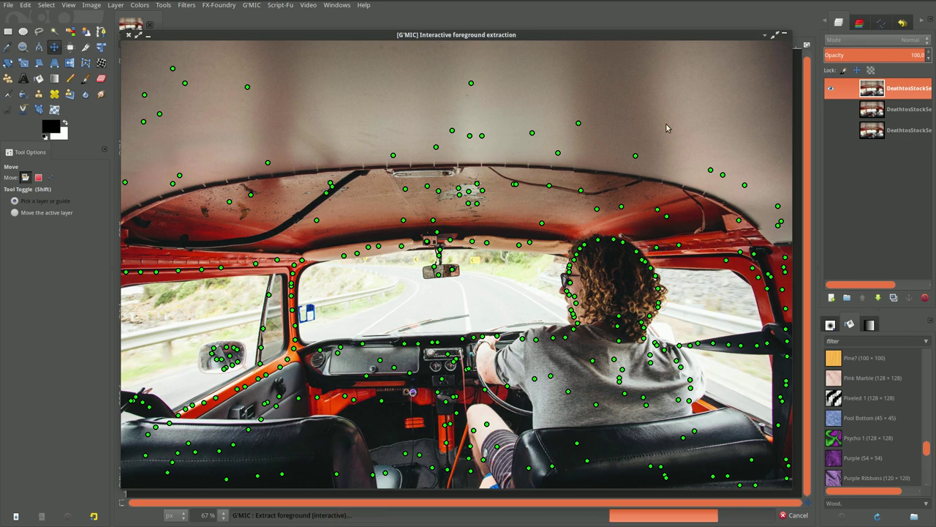
left_click(735, 91)
left_click(686, 98)
left_click(750, 155)
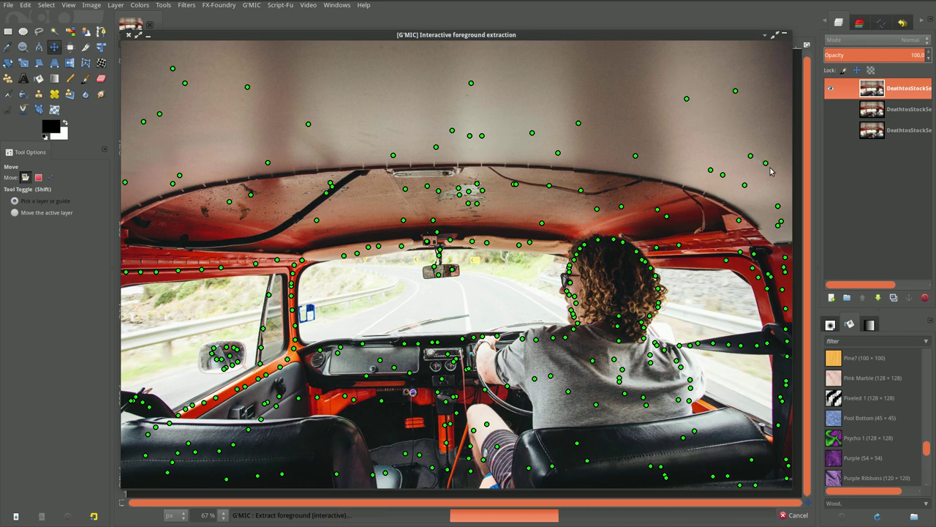
left_click(766, 162)
left_click(781, 189)
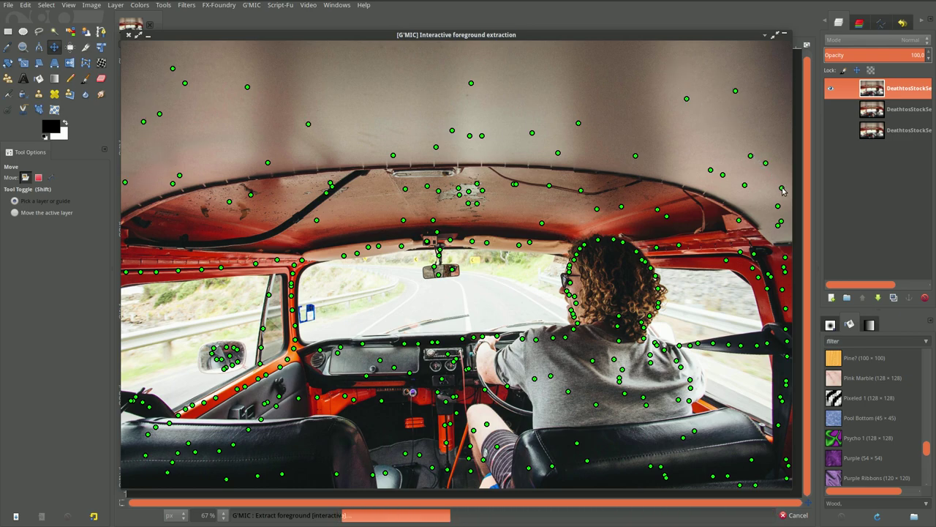
Add red background points across the windshield view, lower road and upper scenery
right_click(382, 299)
right_click(364, 301)
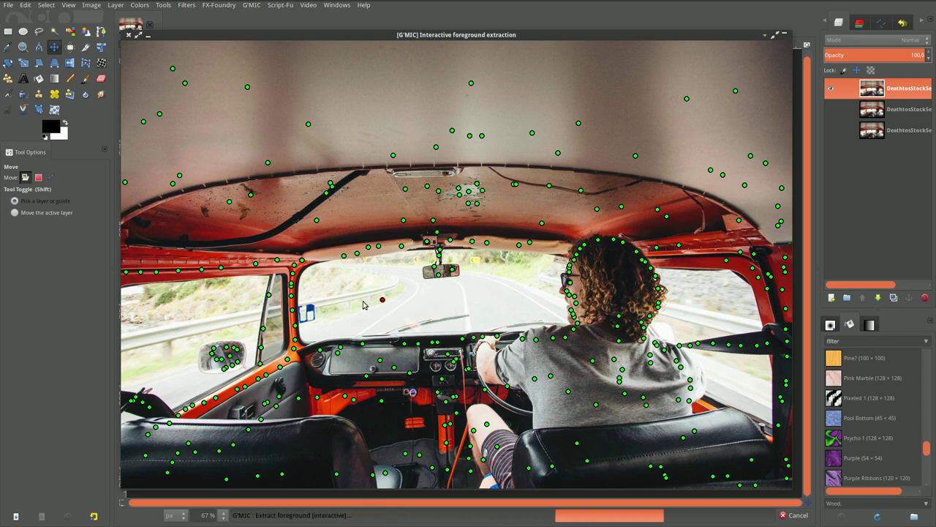
right_click(335, 302)
right_click(335, 283)
right_click(317, 277)
right_click(319, 285)
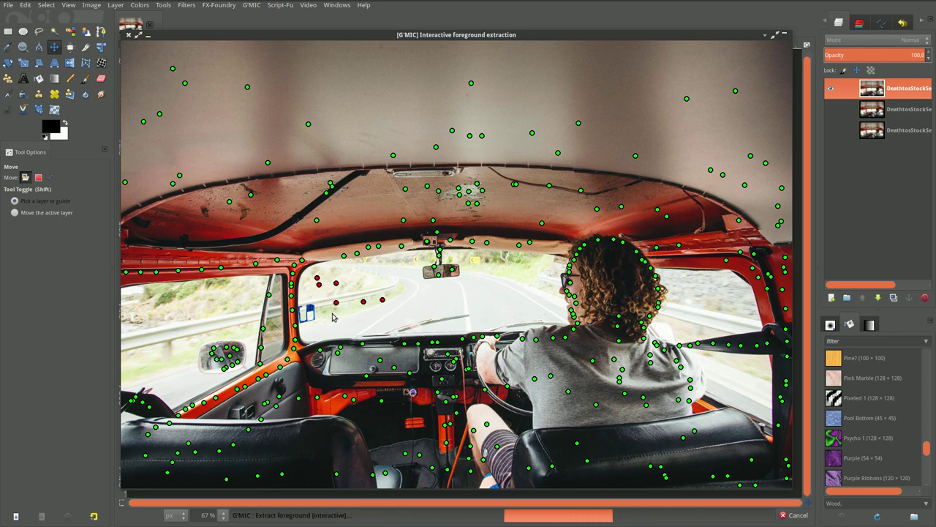
right_click(333, 314)
right_click(321, 327)
right_click(324, 324)
right_click(354, 327)
right_click(377, 326)
right_click(383, 323)
right_click(409, 309)
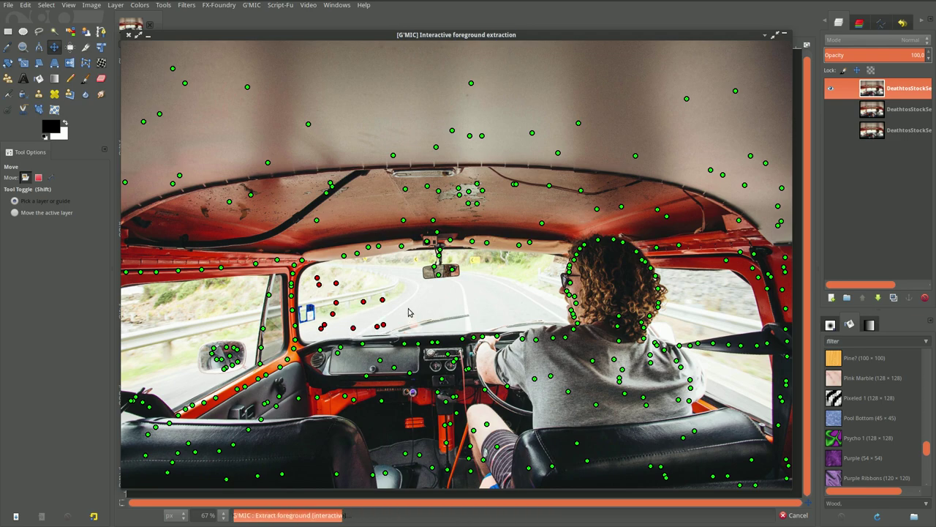
right_click(408, 270)
right_click(418, 256)
right_click(392, 258)
right_click(379, 269)
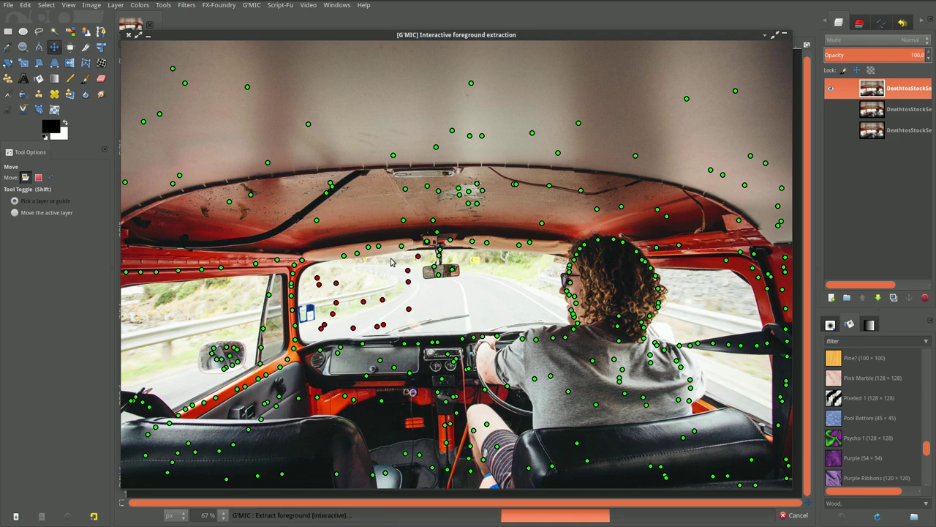
Mark the road ahead and the right windshield area as background
right_click(466, 299)
right_click(481, 304)
right_click(506, 295)
right_click(512, 304)
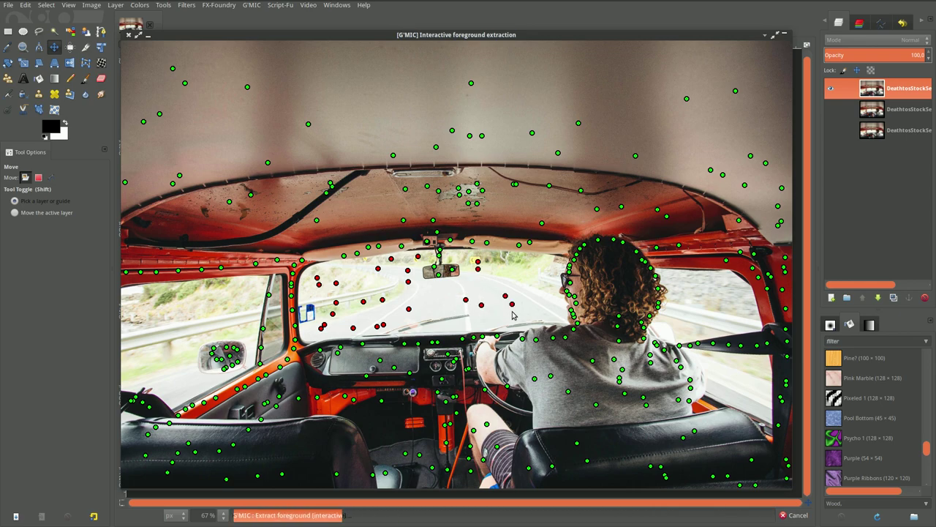
right_click(539, 290)
right_click(546, 272)
Cover the right side window, including its lower part, with background points
right_click(556, 265)
right_click(685, 290)
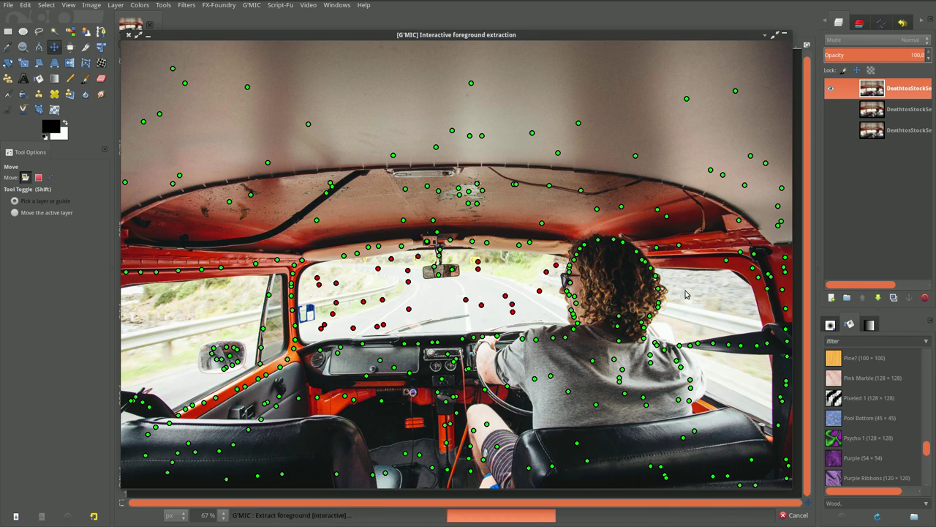
right_click(714, 285)
right_click(725, 285)
right_click(738, 303)
right_click(747, 325)
right_click(723, 323)
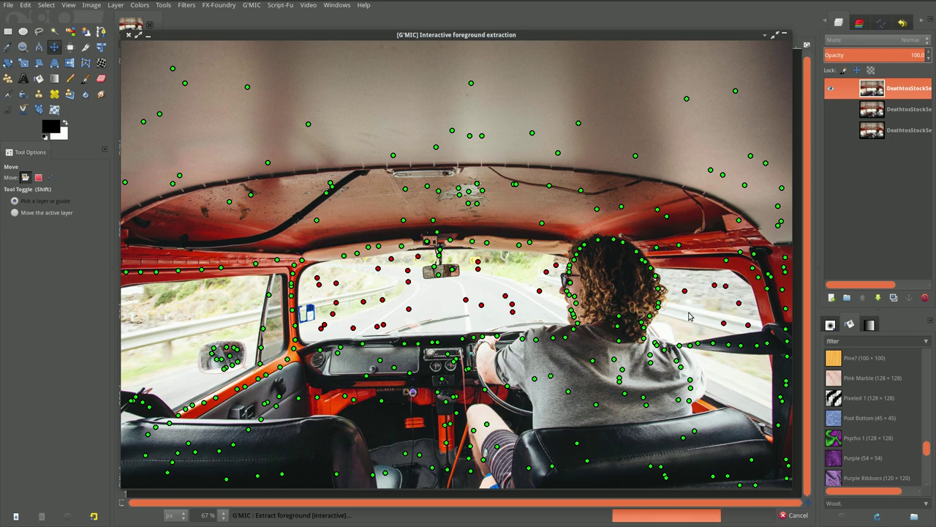
right_click(689, 311)
right_click(689, 327)
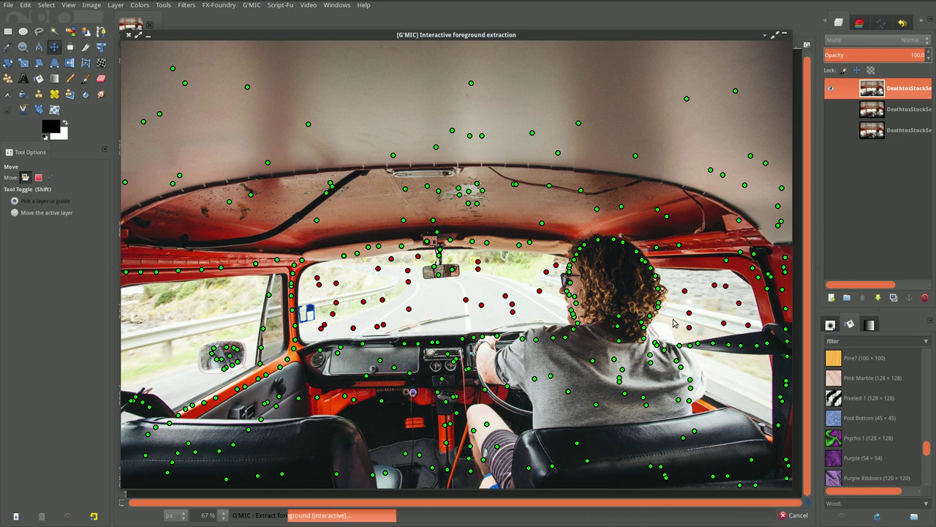
right_click(673, 320)
right_click(723, 370)
right_click(736, 368)
right_click(746, 364)
right_click(758, 374)
right_click(760, 384)
right_click(764, 401)
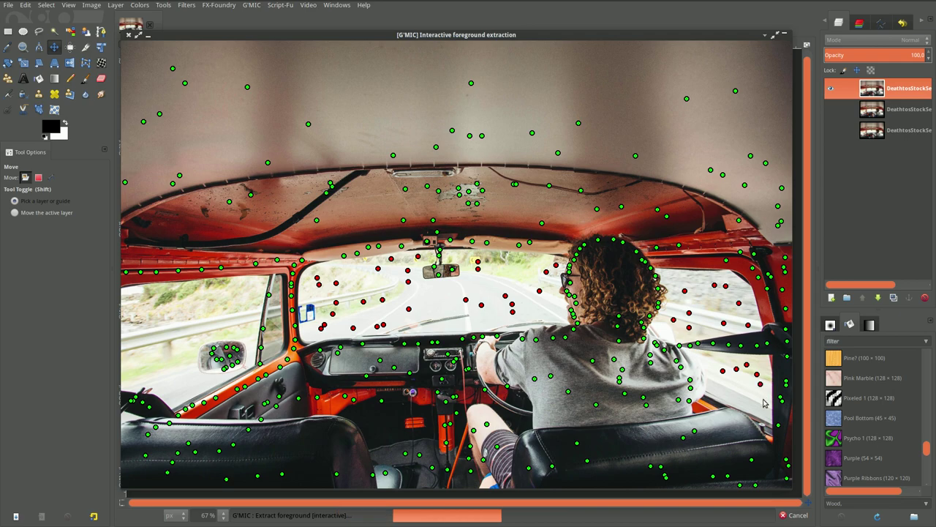
right_click(739, 401)
right_click(735, 401)
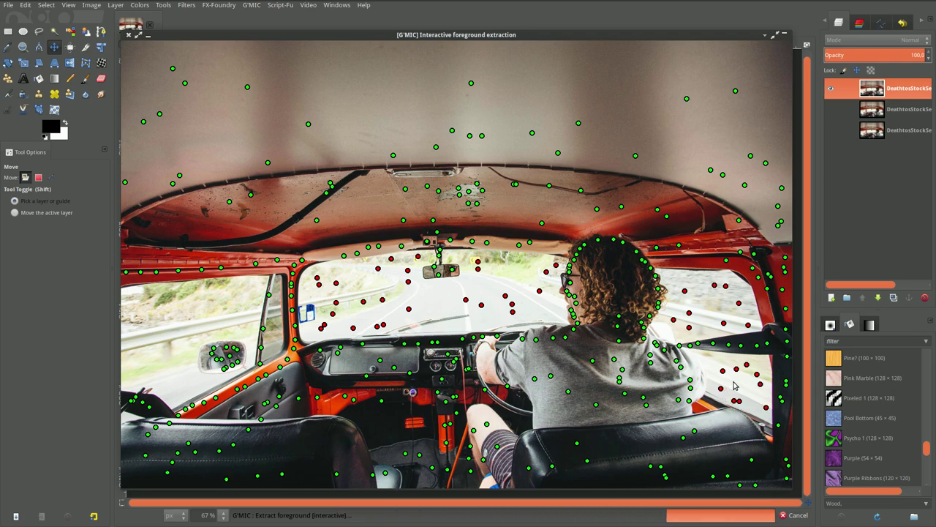
Cover the left side window, including its lower part, with background points
right_click(156, 352)
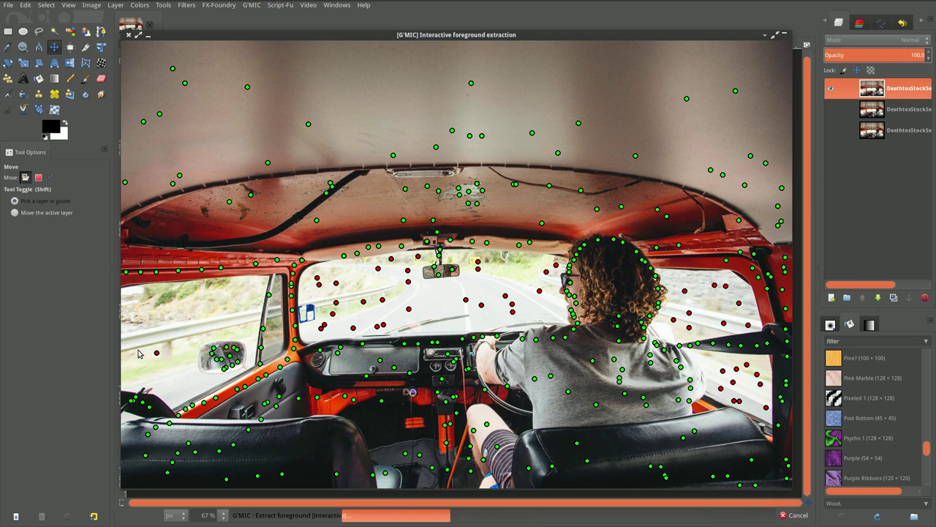
right_click(128, 344)
right_click(156, 337)
right_click(190, 330)
right_click(214, 327)
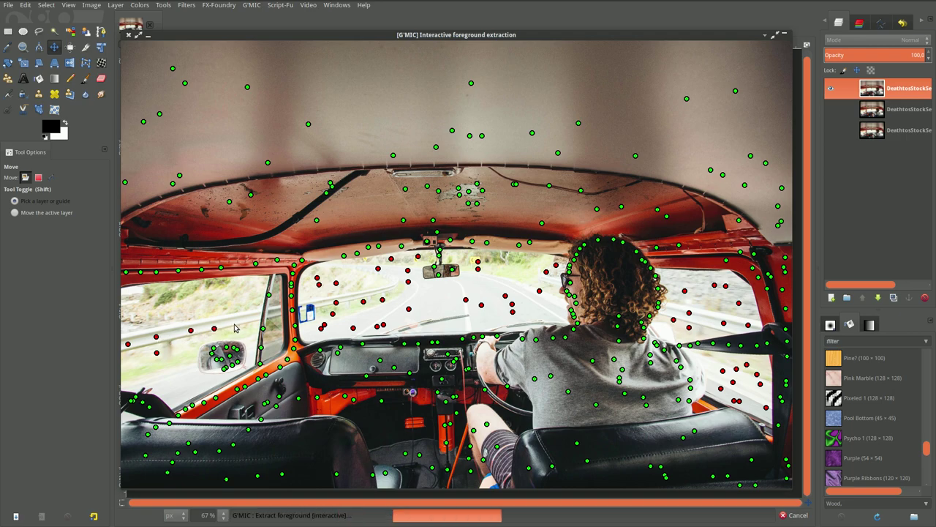
right_click(232, 324)
right_click(243, 323)
right_click(241, 302)
right_click(241, 296)
right_click(178, 295)
right_click(157, 297)
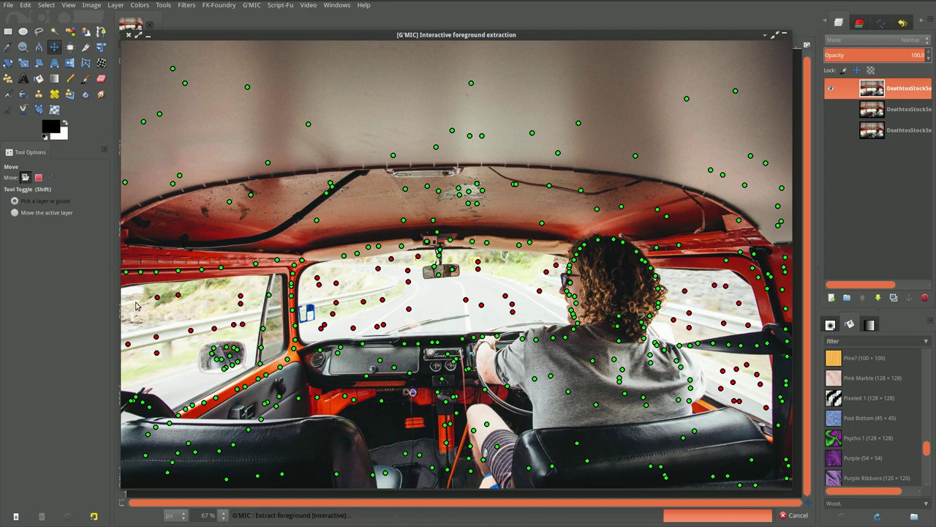
right_click(136, 322)
right_click(145, 358)
right_click(172, 383)
right_click(179, 389)
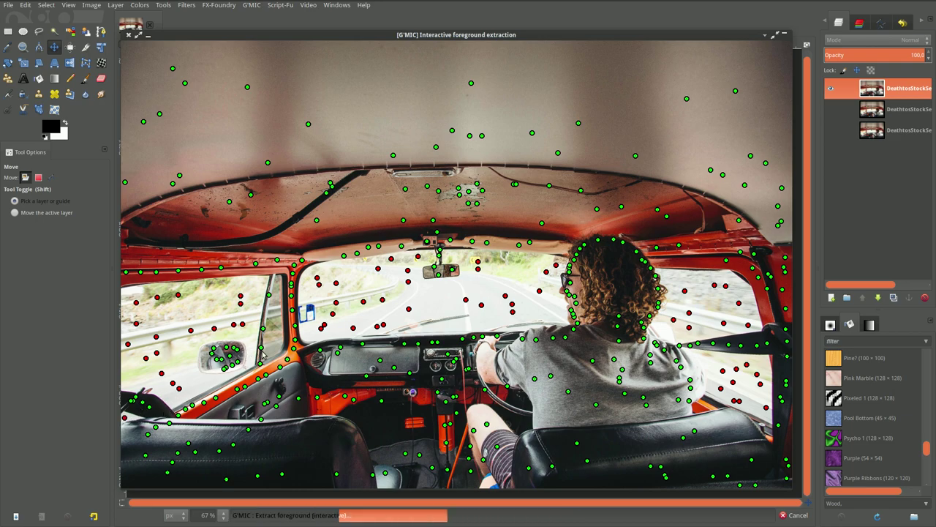
Mark the left window's inner edge and remaining road spots as background
right_click(275, 329)
right_click(274, 337)
right_click(275, 320)
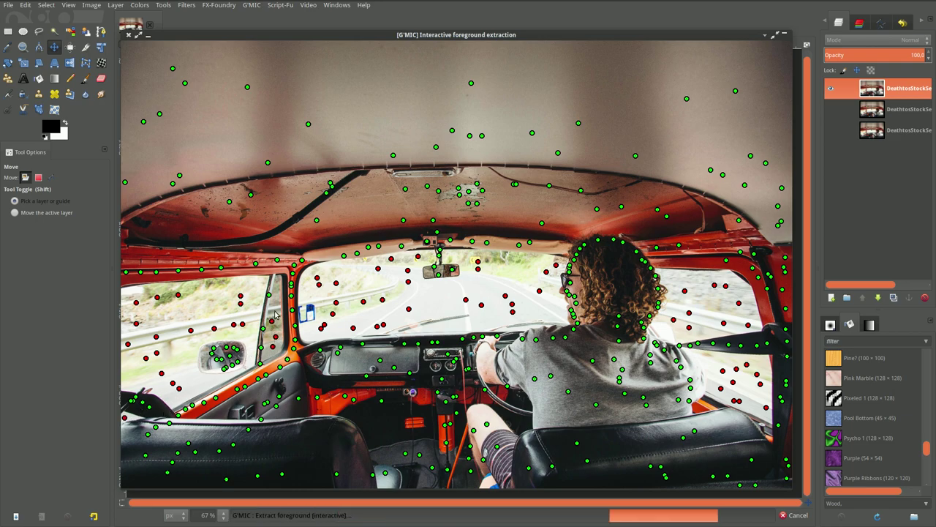
right_click(274, 310)
right_click(275, 300)
right_click(427, 295)
right_click(438, 304)
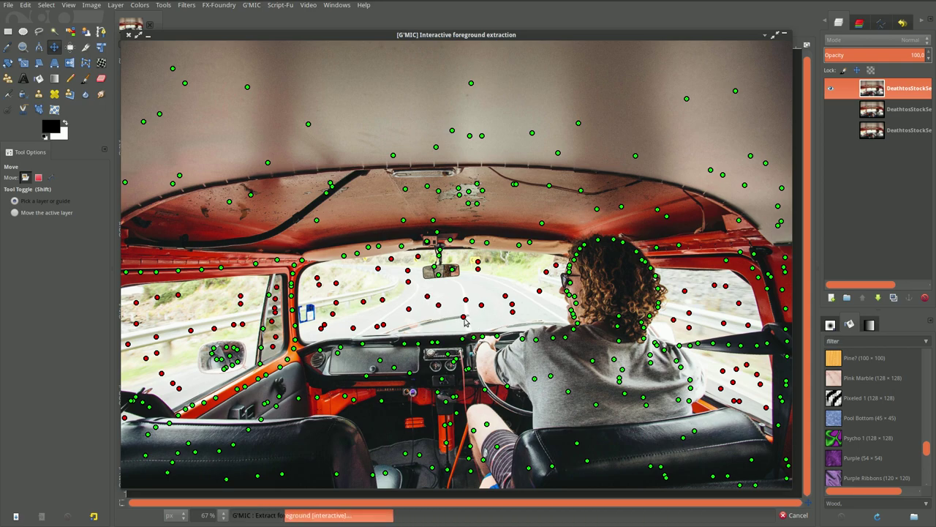
right_click(463, 317)
Finish the foreground extraction and raise the cut-out layer to the top of the stack
left_click(470, 313)
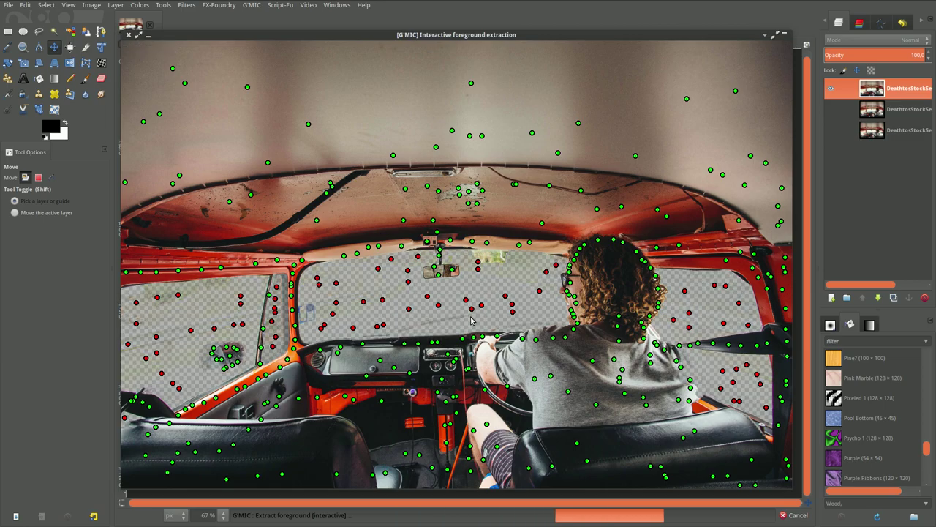
left_click(129, 35)
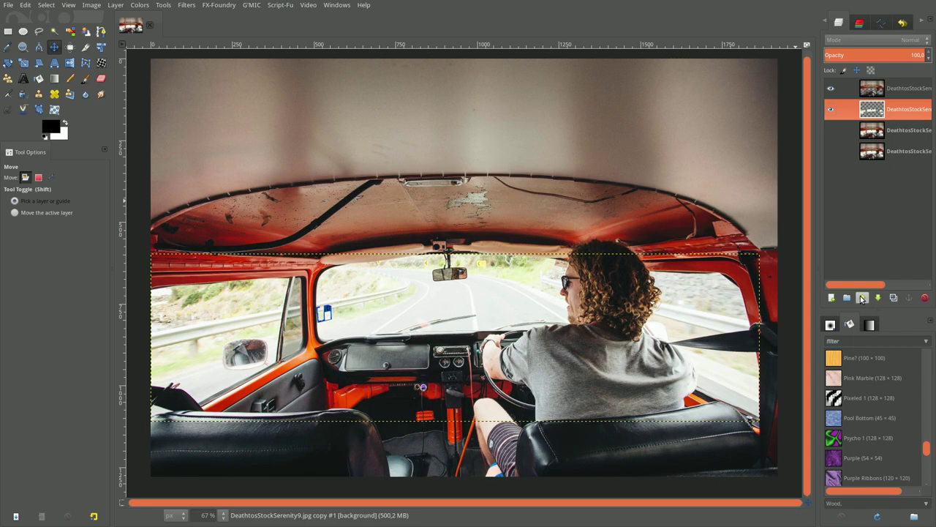
left_click(862, 298)
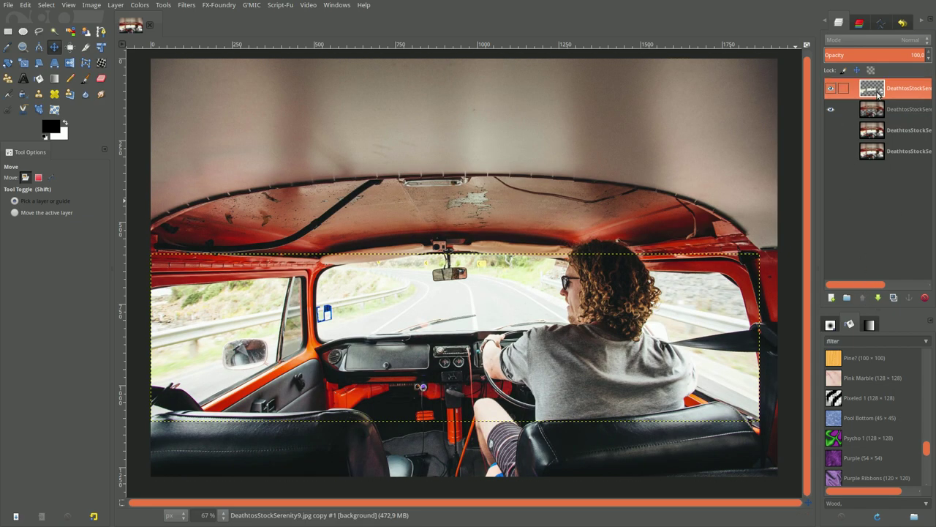
Resize the cut-out layer to the full image size with Layer to Image Size
right_click(878, 94)
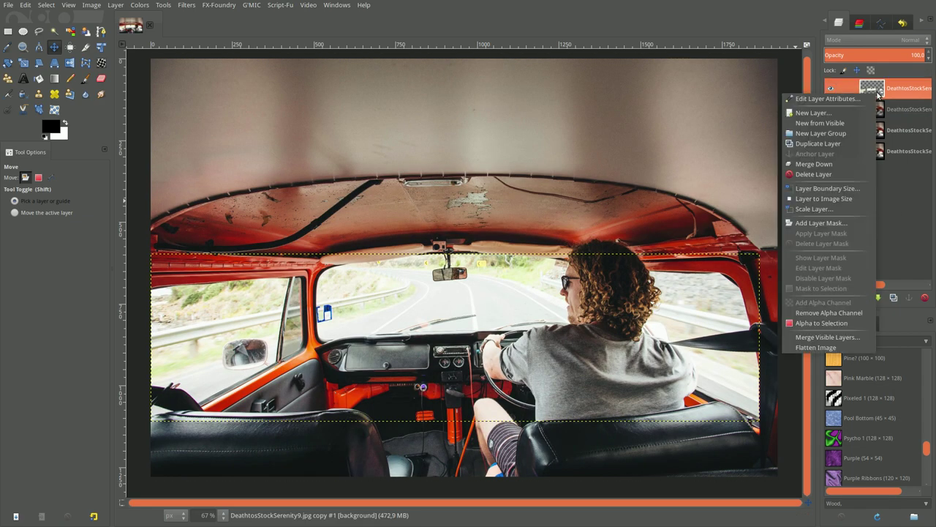
left_click(847, 198)
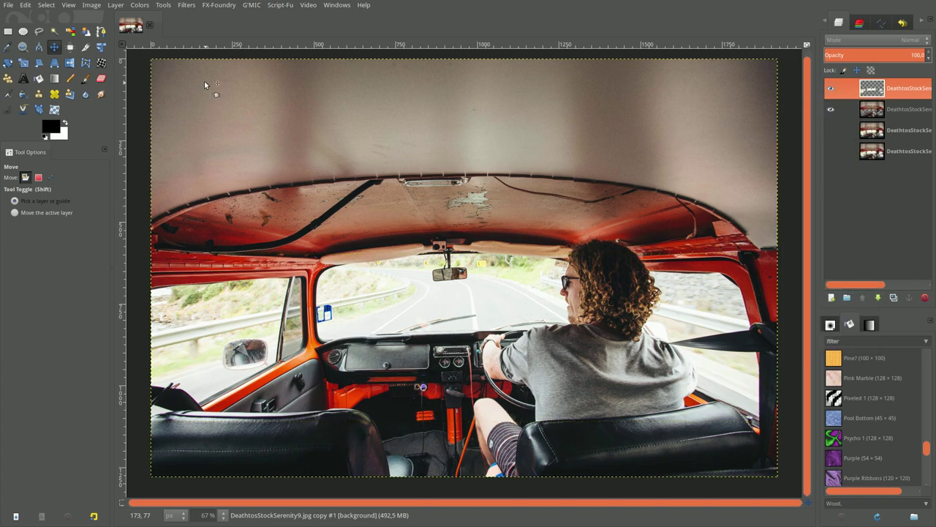
left_click(185, 6)
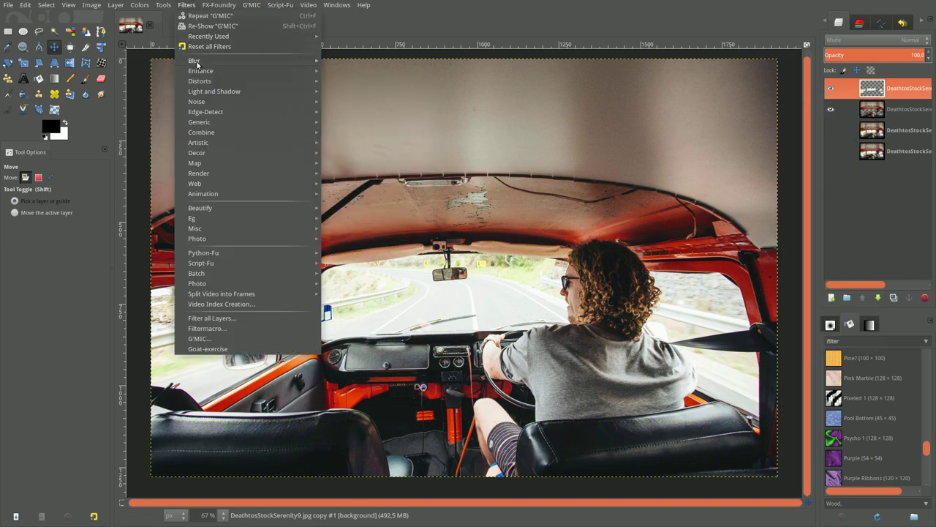
Apply Zoom Motion Blur with centre 0.5/0.5 and blurring factor 0.100 to the top layer
mouse_move(195, 60)
left_click(363, 102)
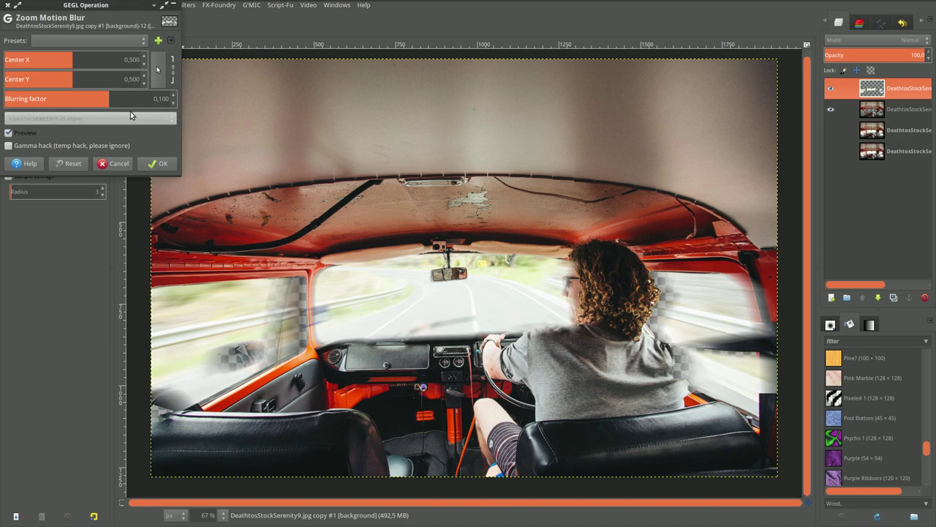
left_click(152, 168)
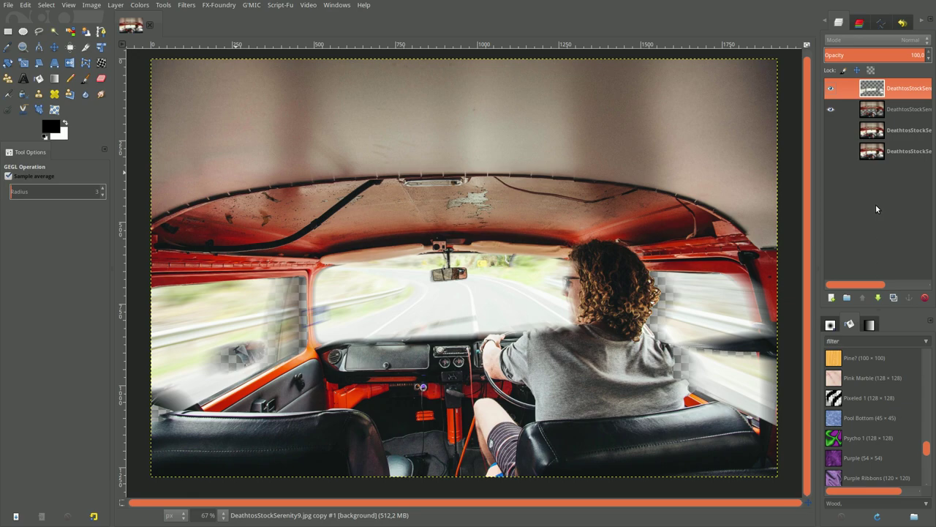
Attach a White (full opacity) layer mask to the blurred top layer
right_click(907, 88)
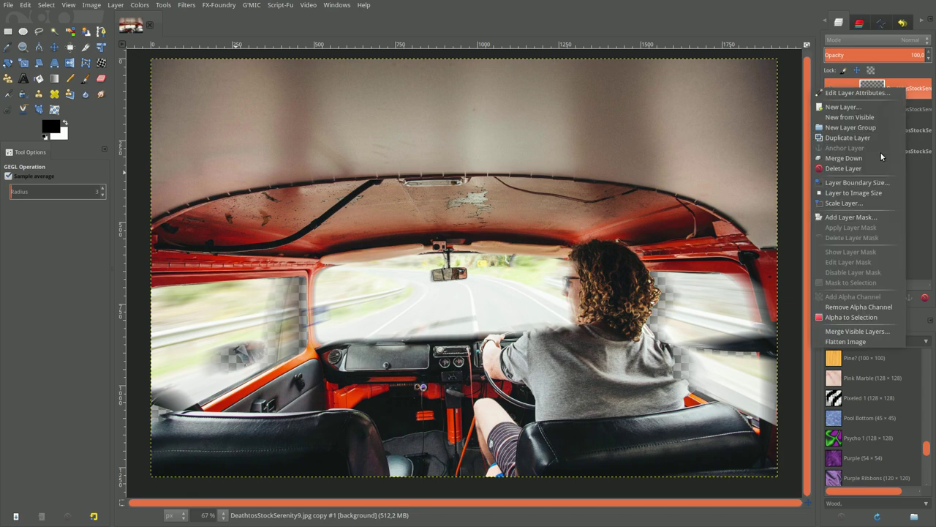
left_click(879, 216)
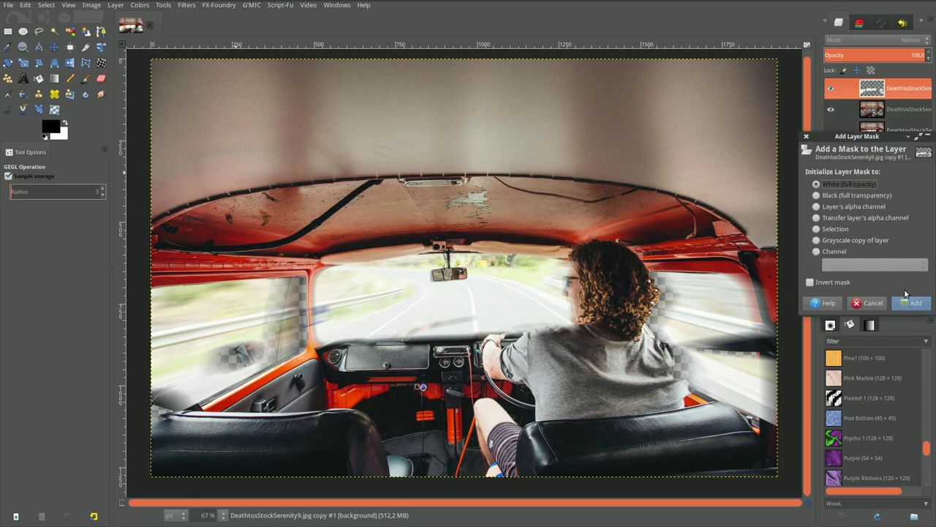
left_click(907, 300)
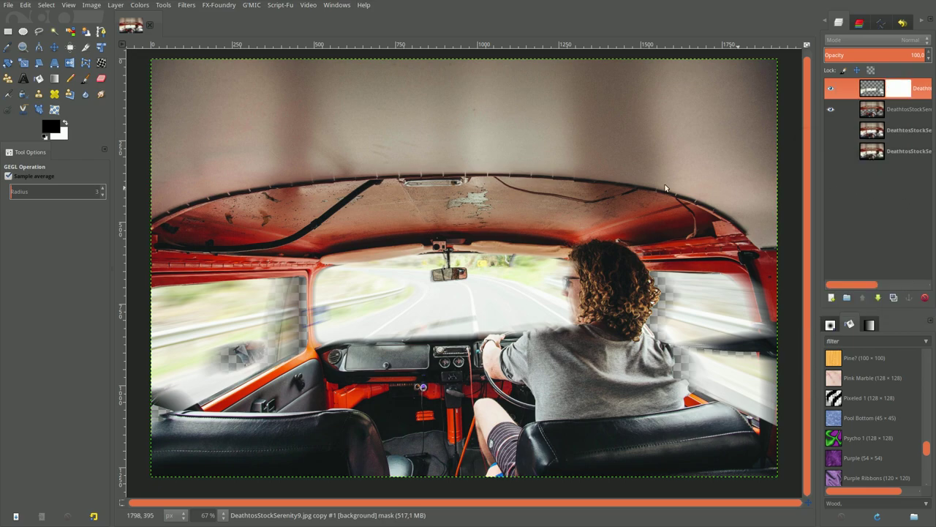
left_click(88, 81)
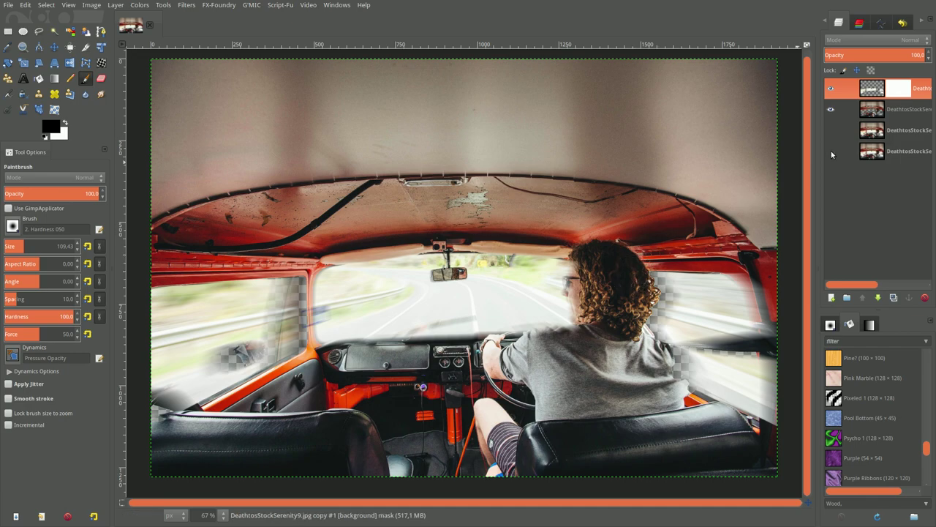
Paint black on the mask over the driver's hair and curls, hardness lowered to 47.2
left_click(647, 291)
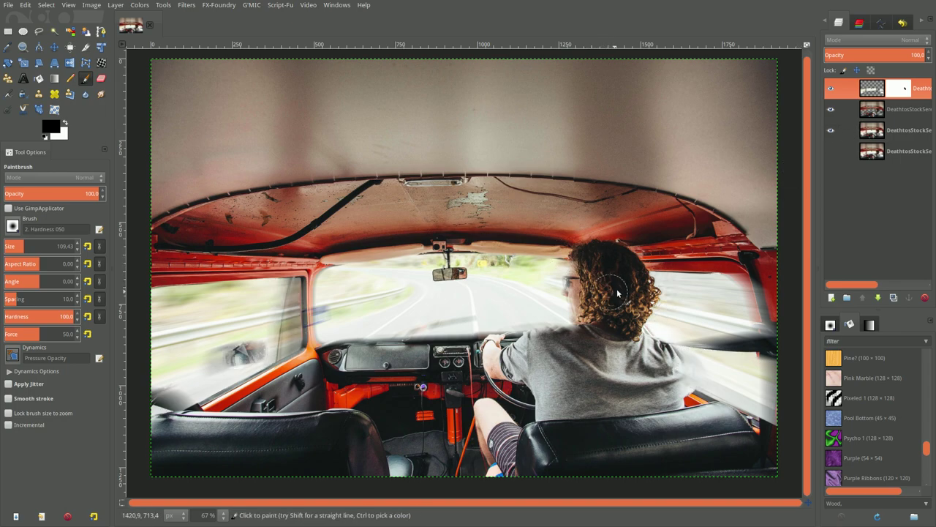
left_click(584, 273)
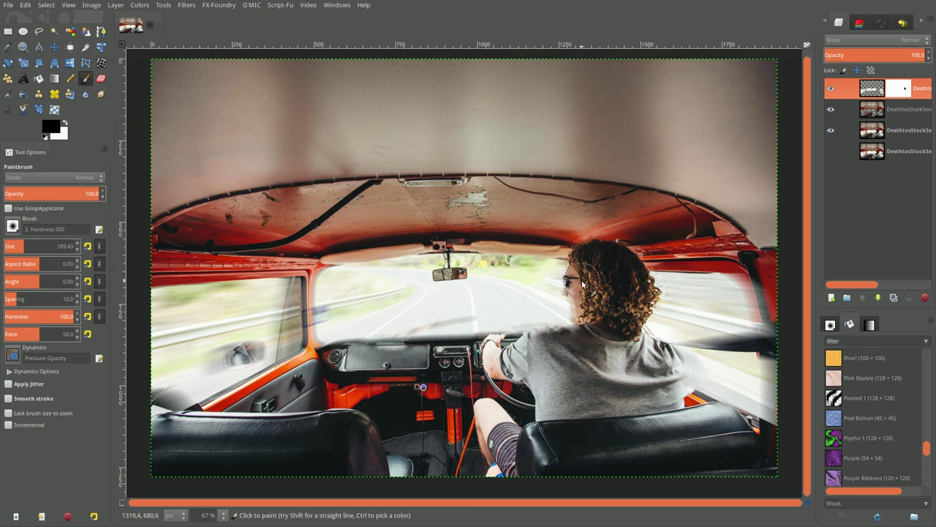
left_click(37, 317)
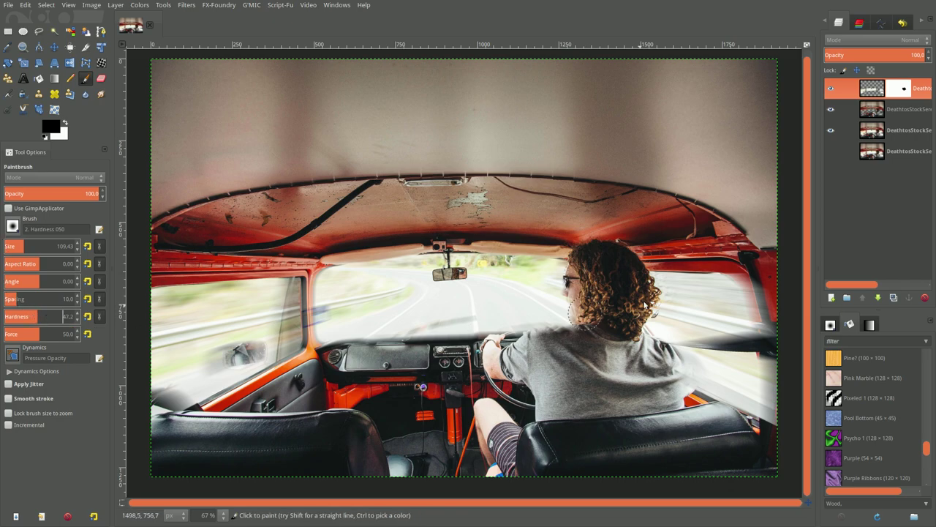
left_click_drag(583, 284, 583, 316)
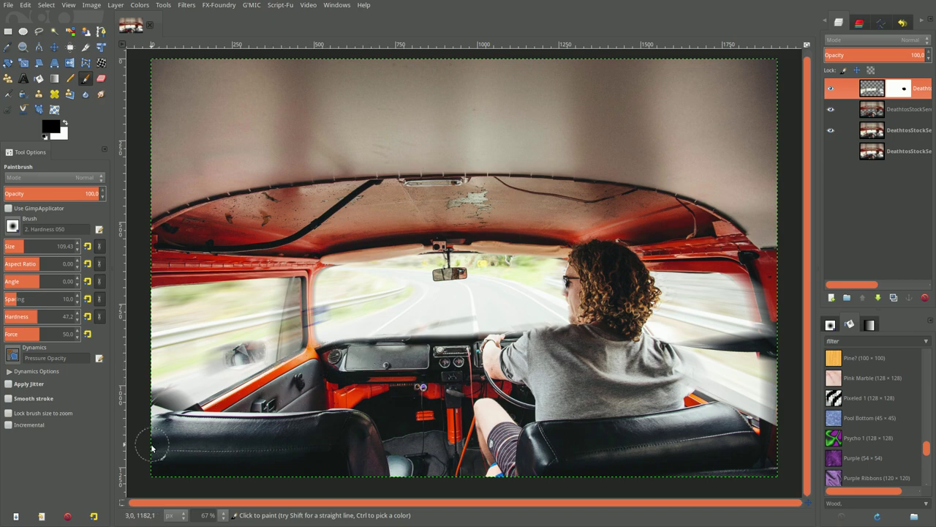
Mask out blur over the seat, roof edge and right window pillar with a smaller brush, about 42
mouse_move(141, 261)
left_mouse_down()
mouse_move(501, 240)
mouse_move(746, 261)
mouse_move(771, 298)
mouse_move(768, 449)
mouse_move(726, 433)
left_mouse_up()
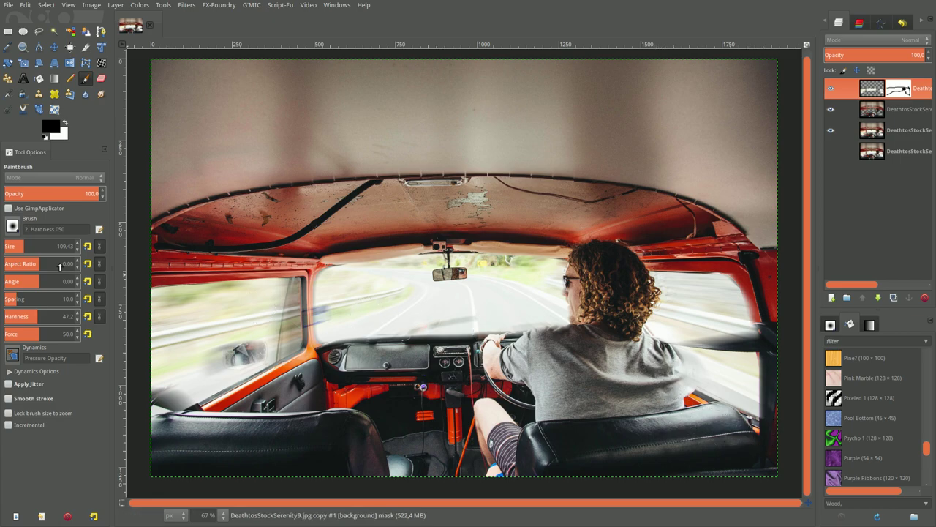
left_click_drag(26, 245, 15, 246)
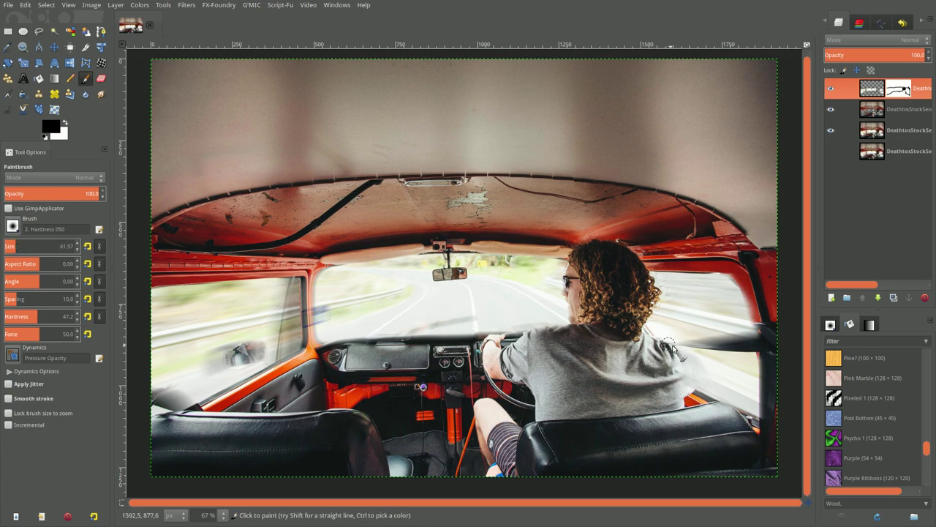
mouse_move(775, 335)
left_mouse_down()
mouse_move(758, 336)
mouse_move(747, 293)
mouse_move(715, 265)
left_mouse_up()
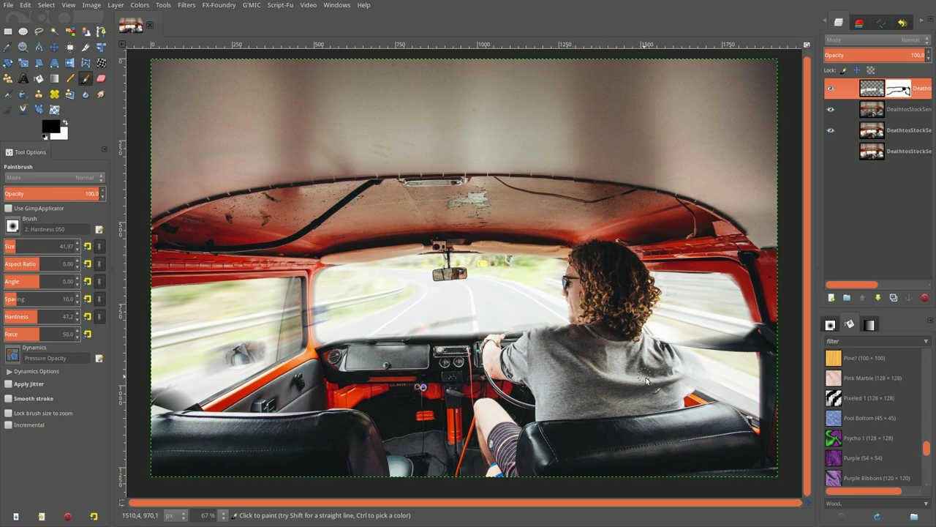
left_click_drag(760, 338, 721, 345)
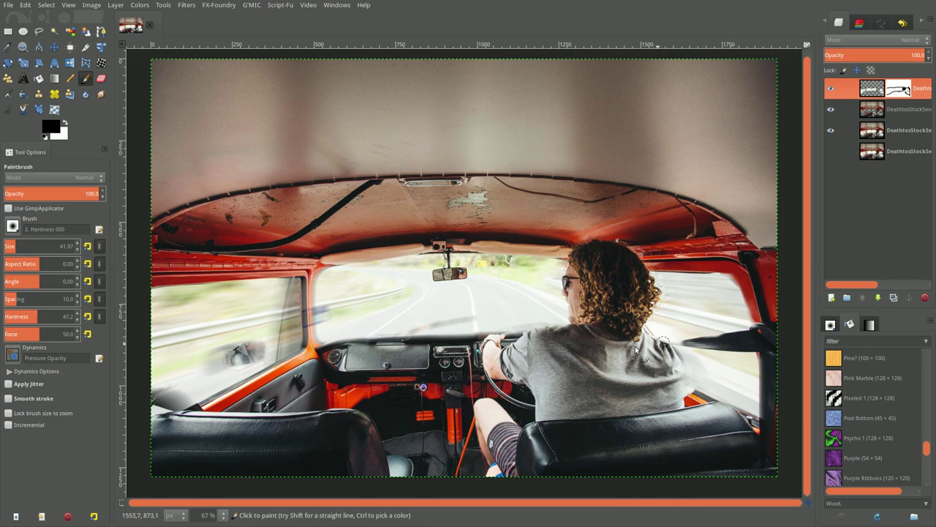
Paint the seatbelt strap sharp at brush size 20, then shrink the brush to 11.72
left_click(12, 246)
type("20")
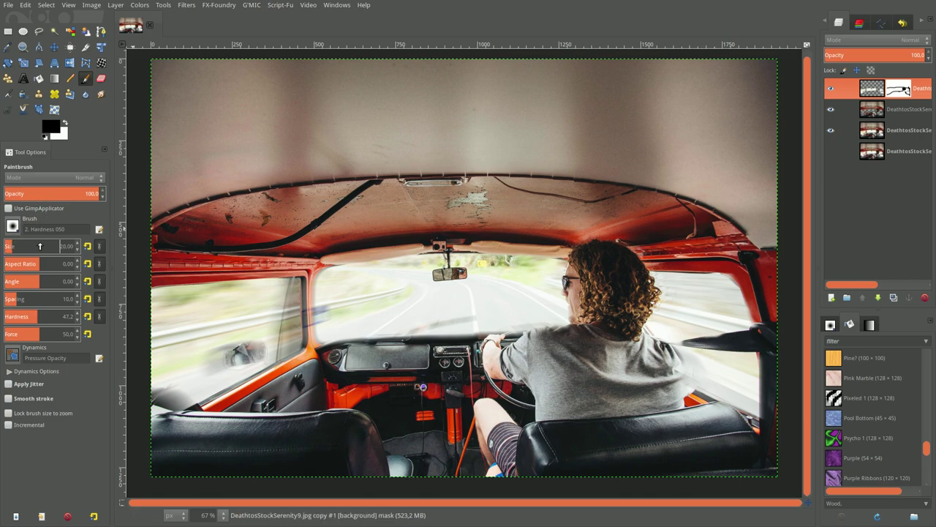
left_click_drag(686, 347, 662, 346)
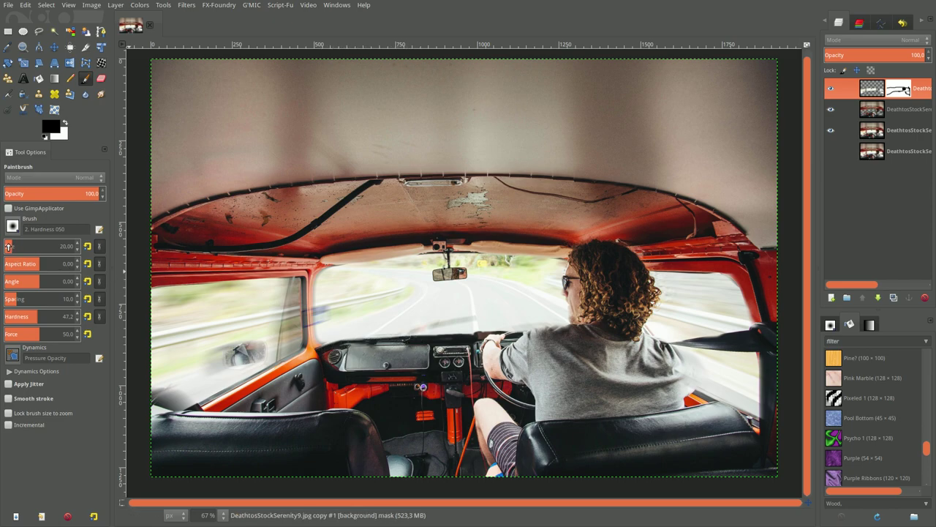
left_click(8, 246)
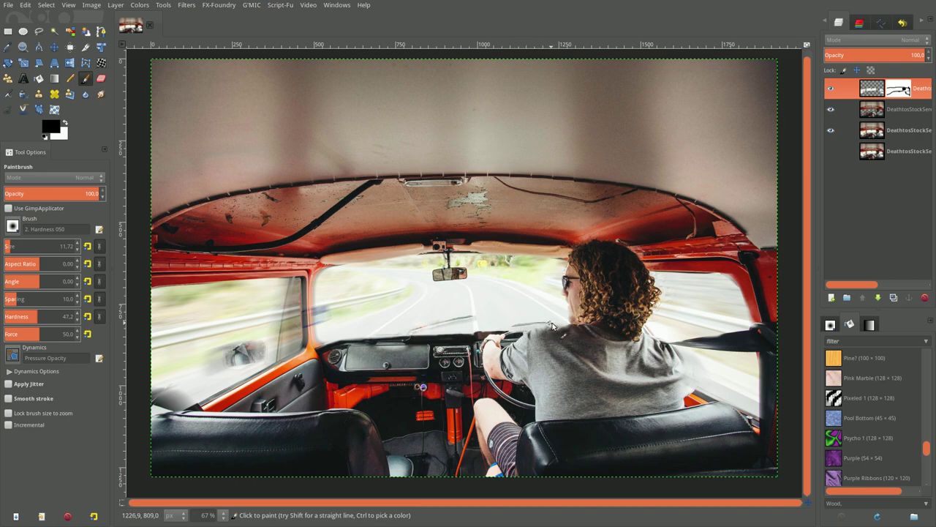
Merge the visible layers into one, keeping Expanded as necessary
right_click(872, 86)
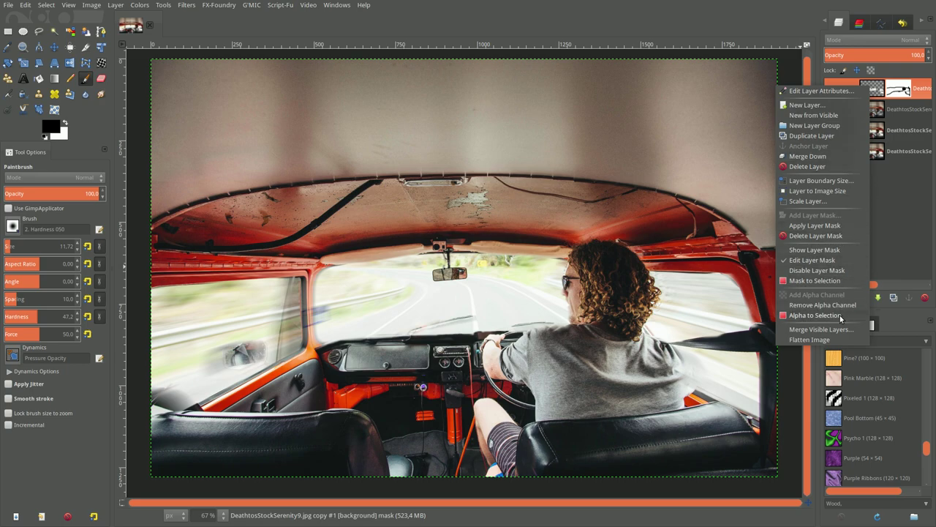
left_click(841, 329)
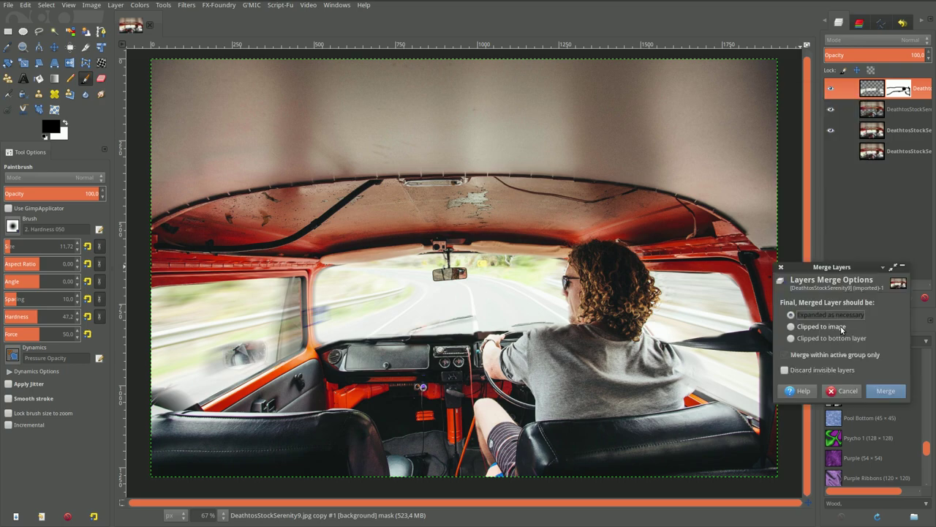
left_click(885, 390)
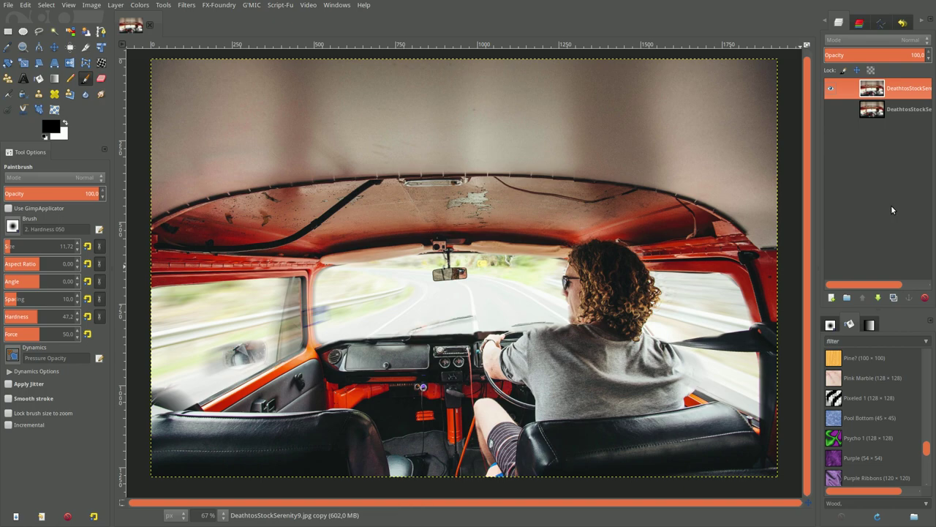
left_click(831, 87)
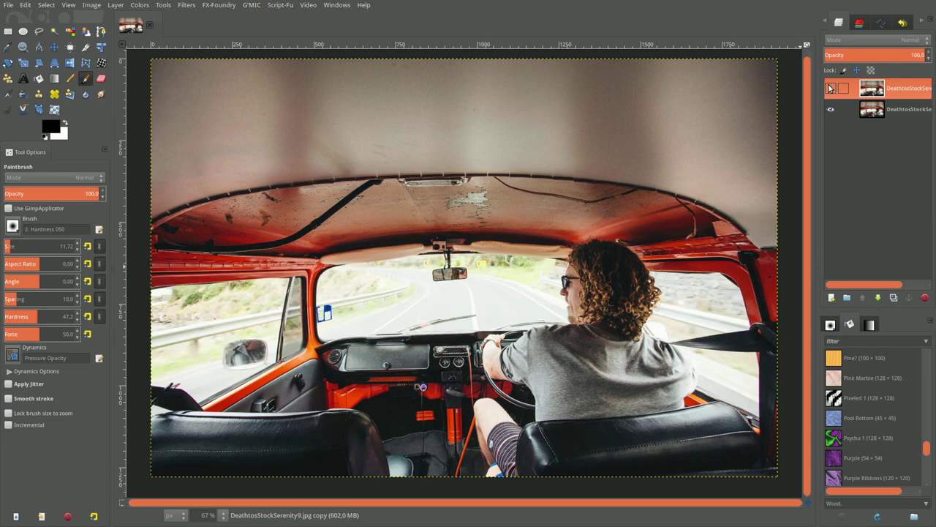
left_click(830, 87)
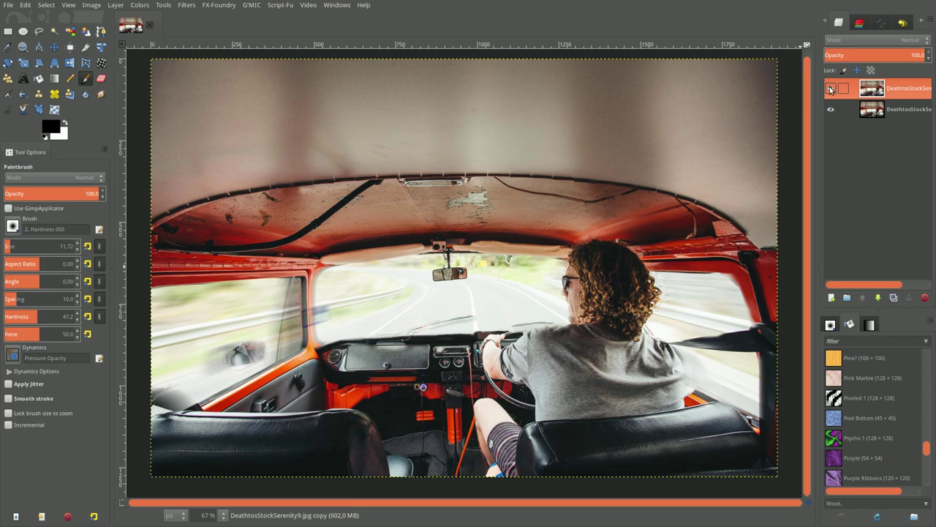